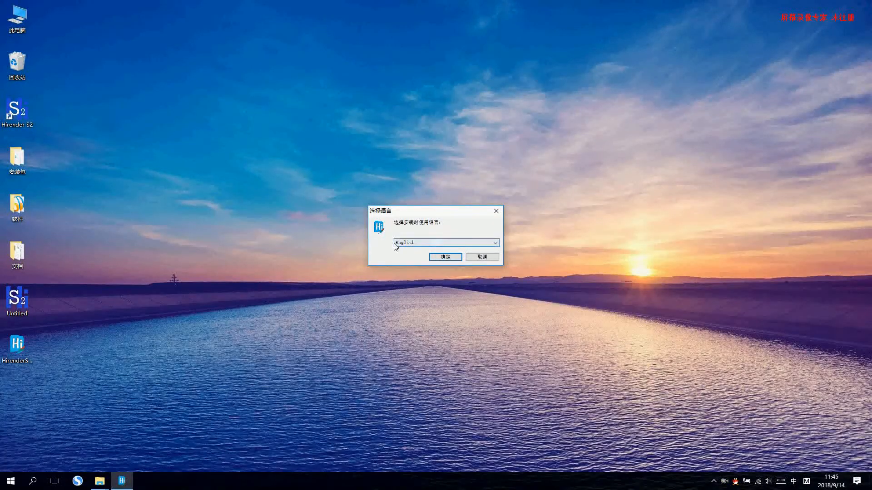
Step: Start the Hirender S2 setup in English and uninstall the existing version
click(446, 257)
click(470, 274)
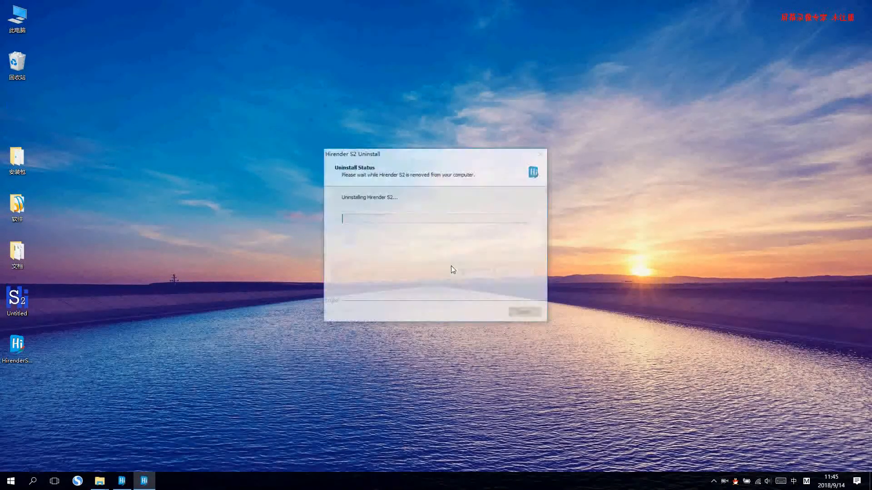
click(510, 273)
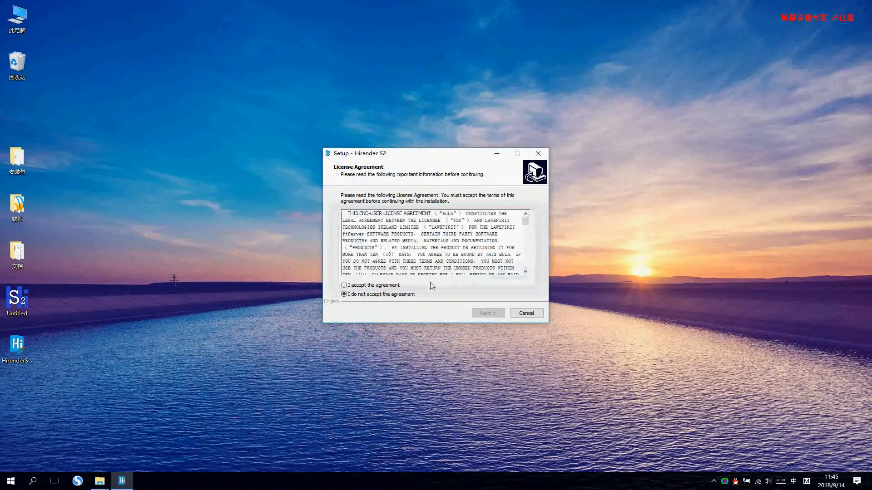
Step: Accept the license agreement and install Hirender S2 in the default folder C:\Program Files\HirenderS2
click(368, 286)
click(487, 313)
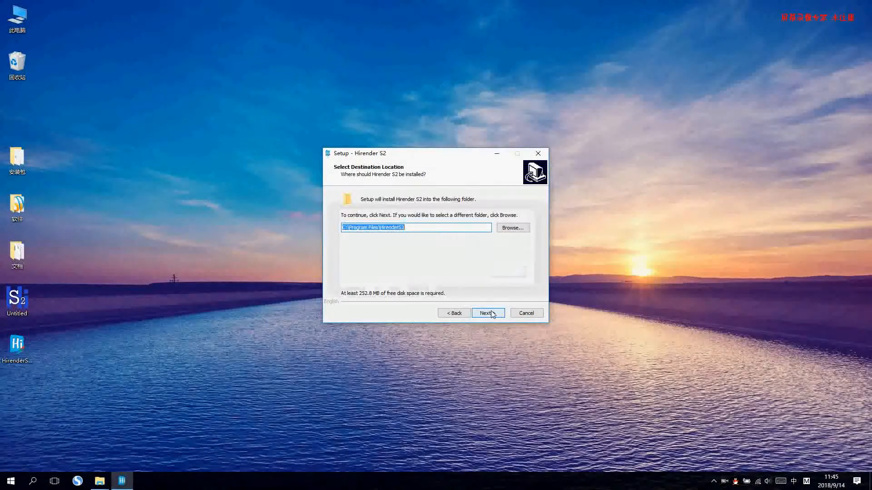
click(489, 314)
click(468, 285)
click(487, 312)
click(488, 313)
click(489, 313)
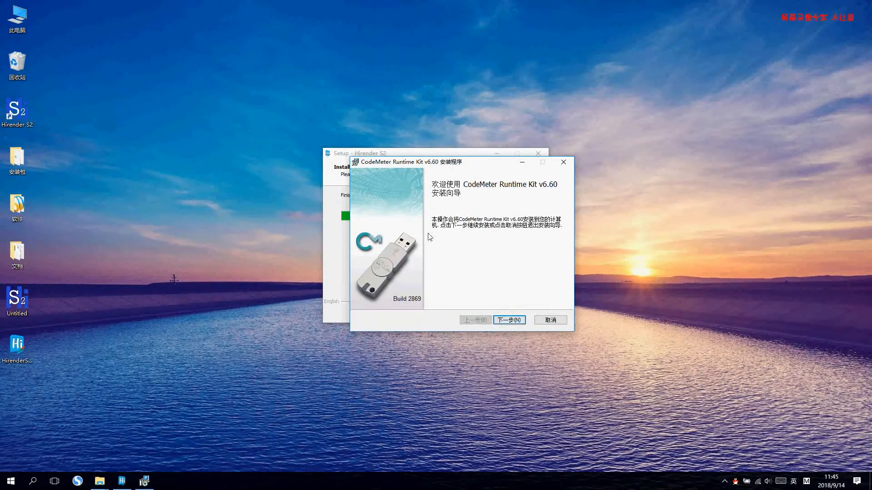
Step: Cancel the CodeMeter Runtime Kit v6.60 installation and finish the Hirender S2 setup with the launch option enabled
click(551, 320)
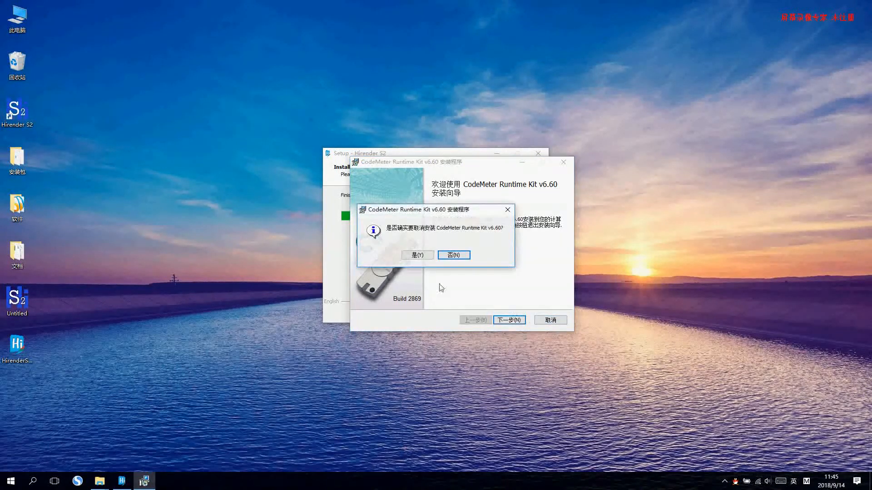
click(414, 255)
click(482, 312)
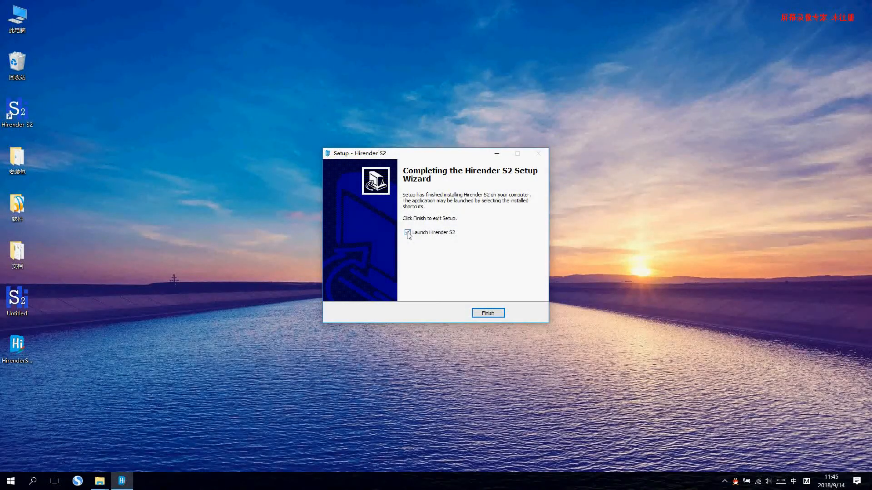
click(485, 313)
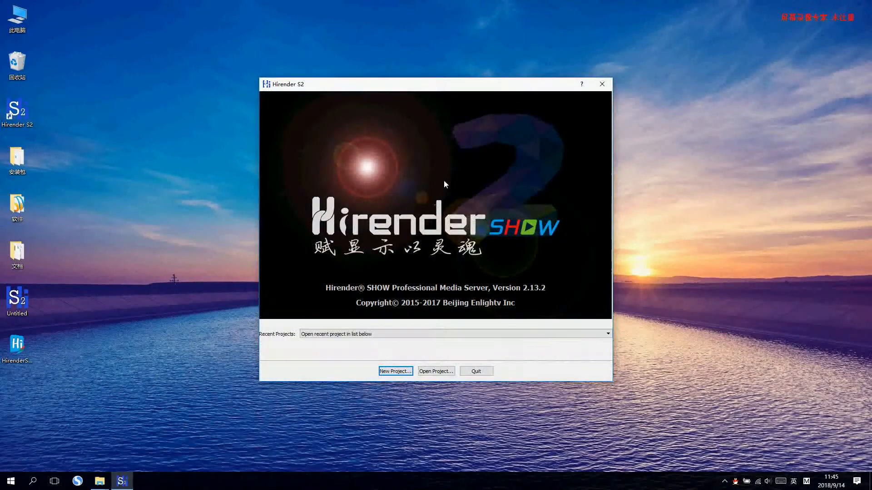
Step: Create a new project named Untitled on the Desktop, replacing the existing file
drag(446, 92, 498, 91)
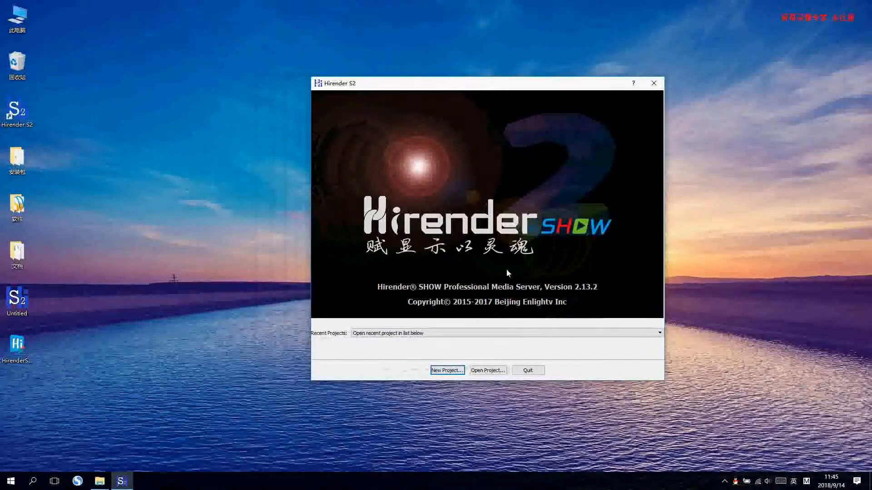
click(446, 370)
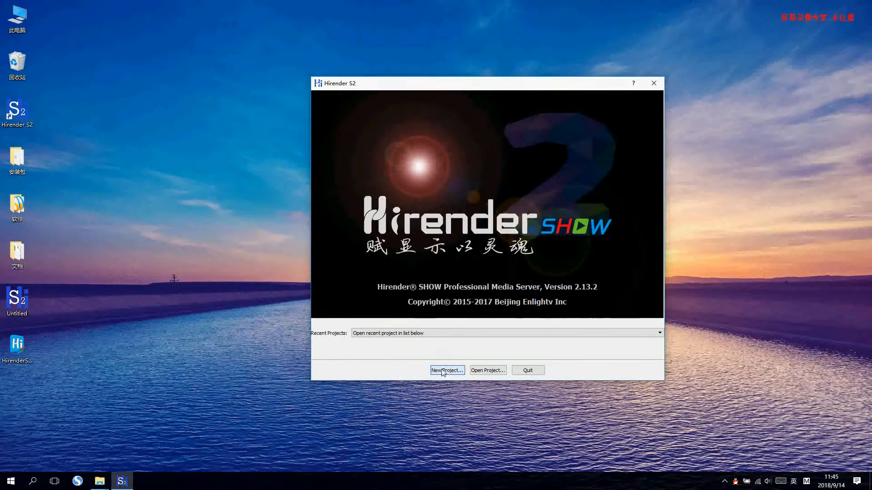
click(349, 184)
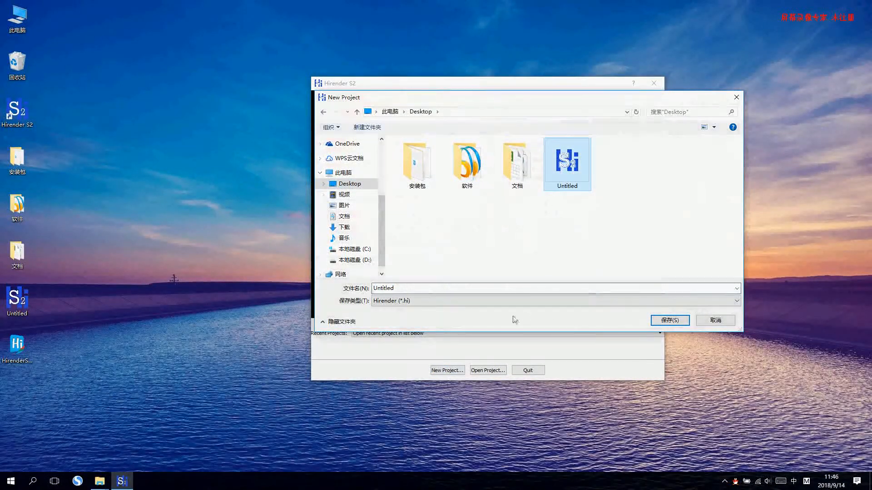
click(676, 320)
click(463, 241)
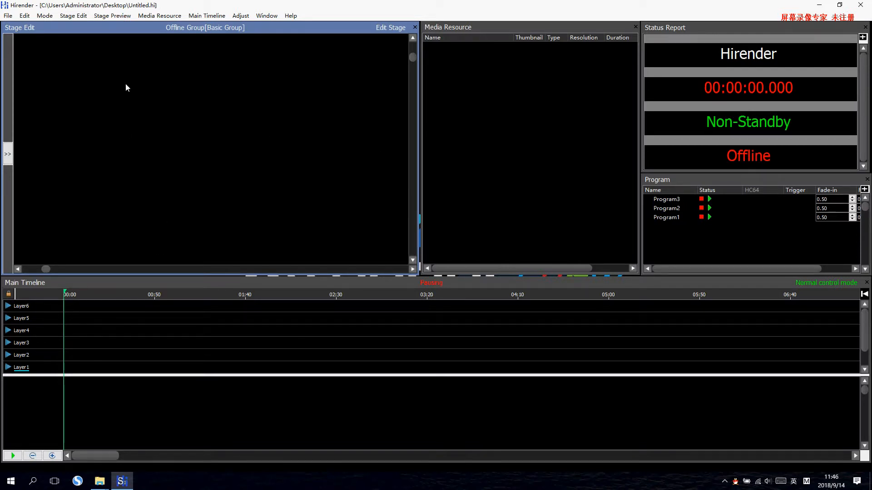
Step: Start adding local media to the Media Resource list and browse to the folder D:\公司软件\素材
click(481, 28)
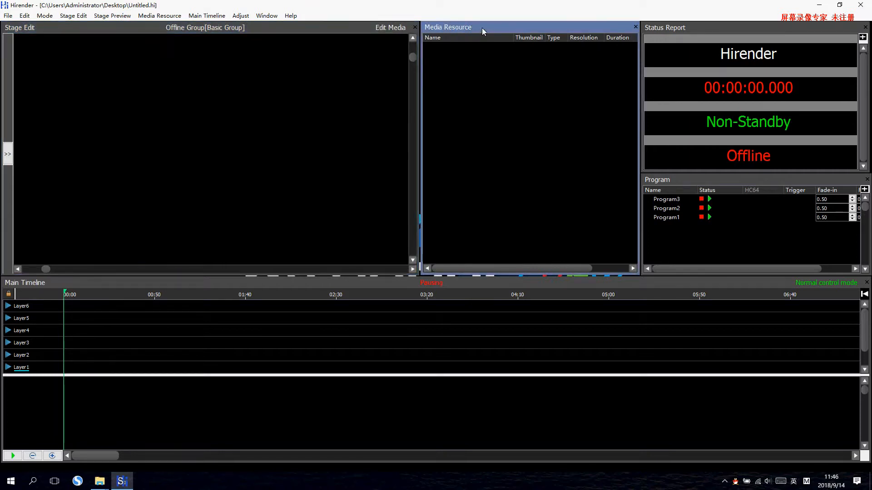
right_click(462, 83)
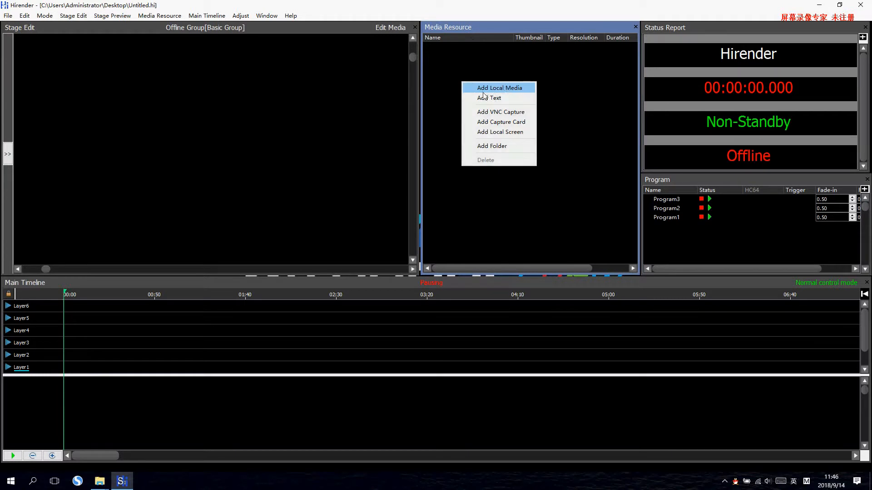
click(499, 89)
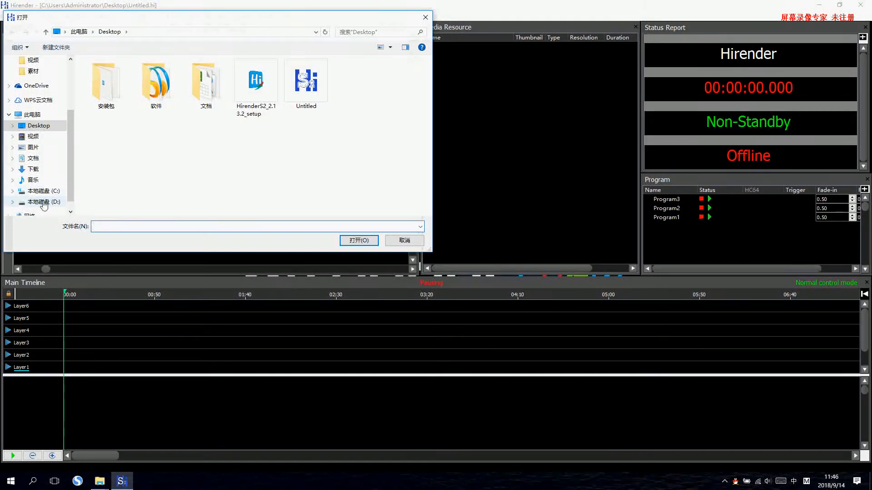
click(44, 203)
scroll(136, 172, down, 6)
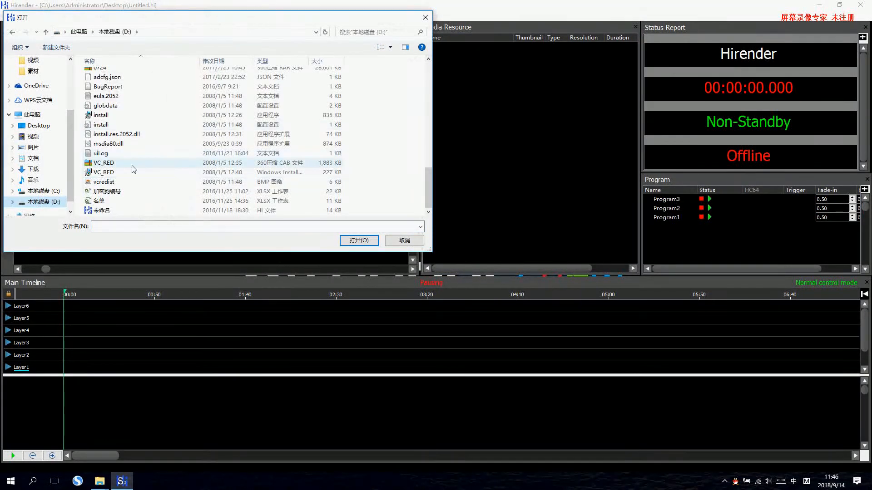
scroll(133, 169, up, 5)
double_click(148, 151)
scroll(150, 155, down, 6)
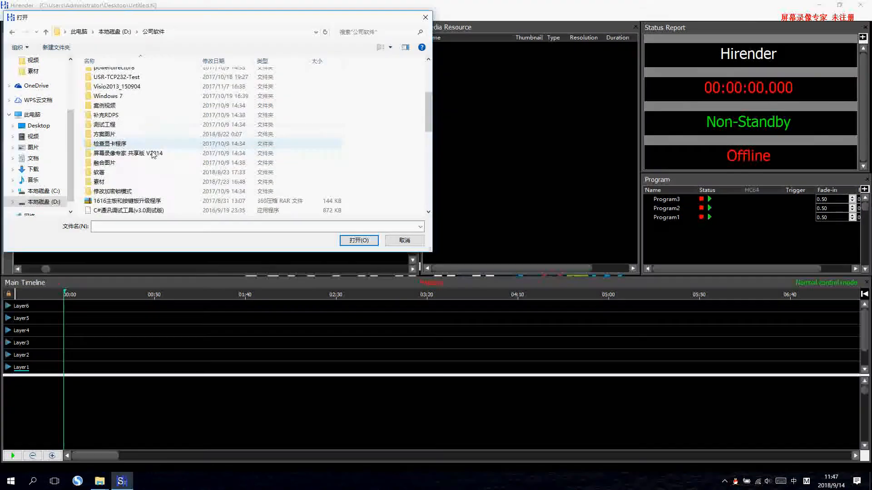
scroll(145, 173, up, 3)
double_click(153, 150)
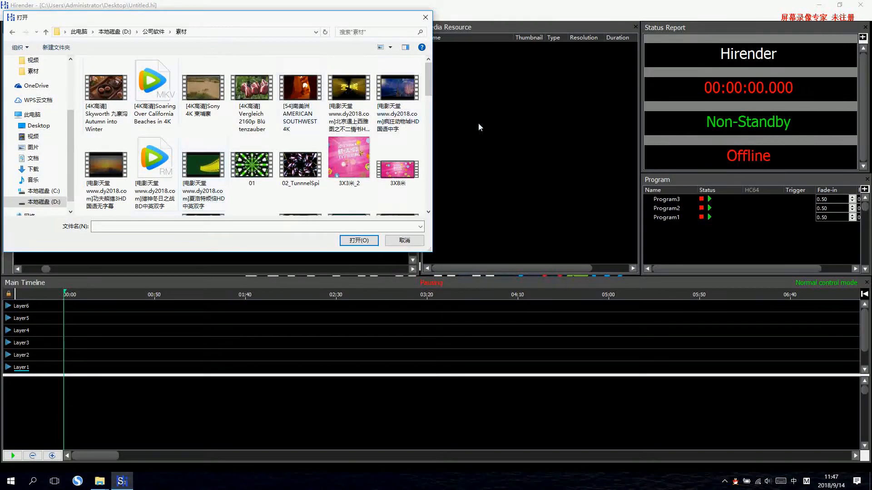
Step: Import the block of media files near the end of the 素材 folder, from the 红梅映月 video onward
scroll(326, 170, down, 8)
drag(367, 192, 94, 67)
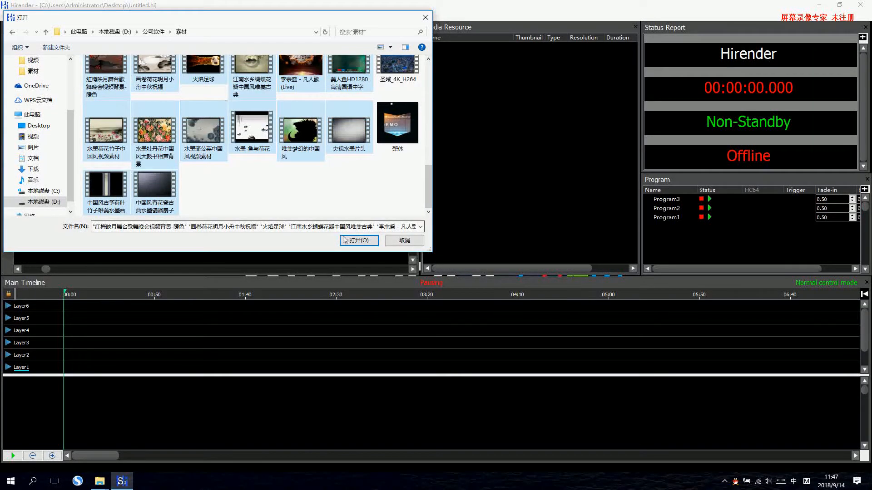
click(358, 240)
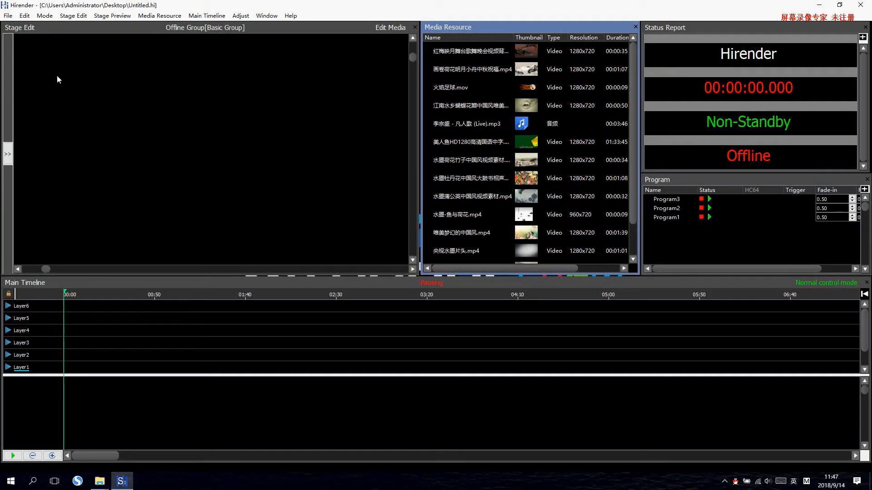
Step: Identify the connected local displays and add display 2 (1920 x 1080) to the stage
click(72, 18)
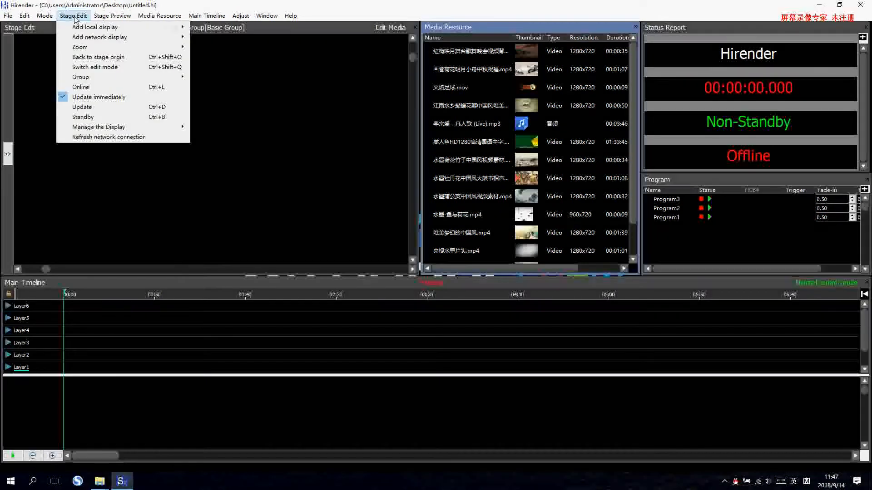
mouse_move(86, 27)
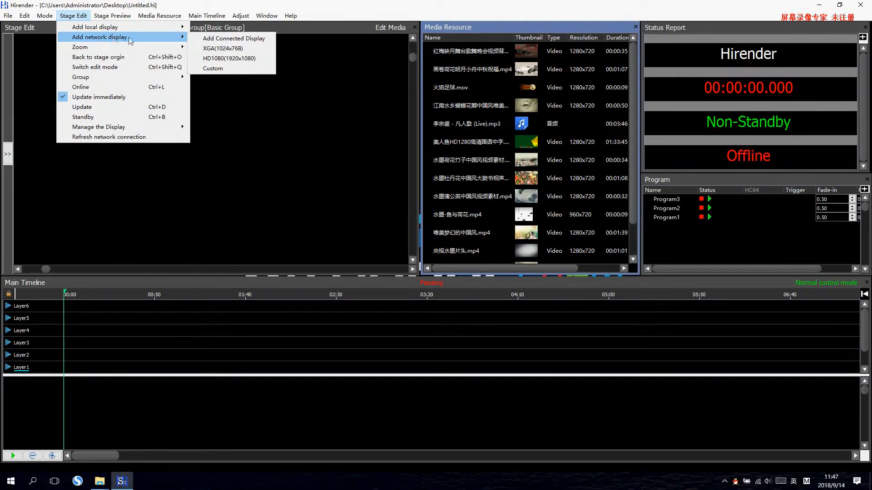
mouse_move(154, 43)
mouse_move(118, 29)
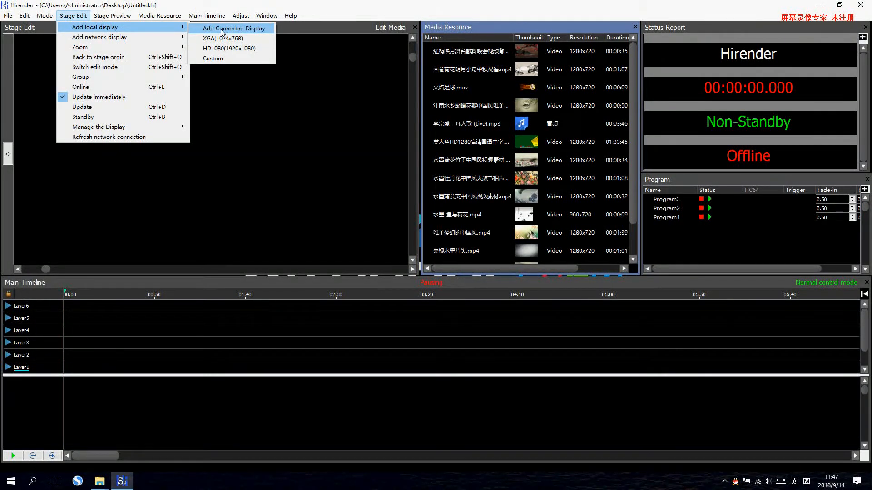
click(221, 30)
drag(361, 183, 360, 182)
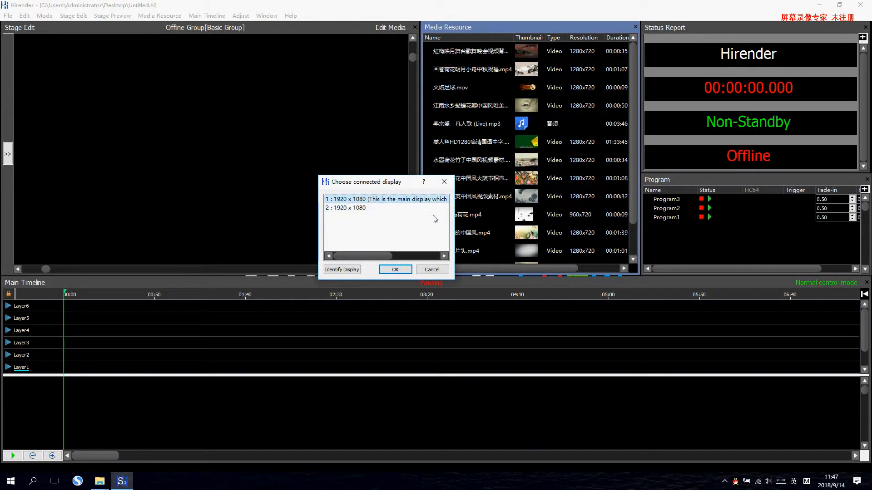
click(345, 270)
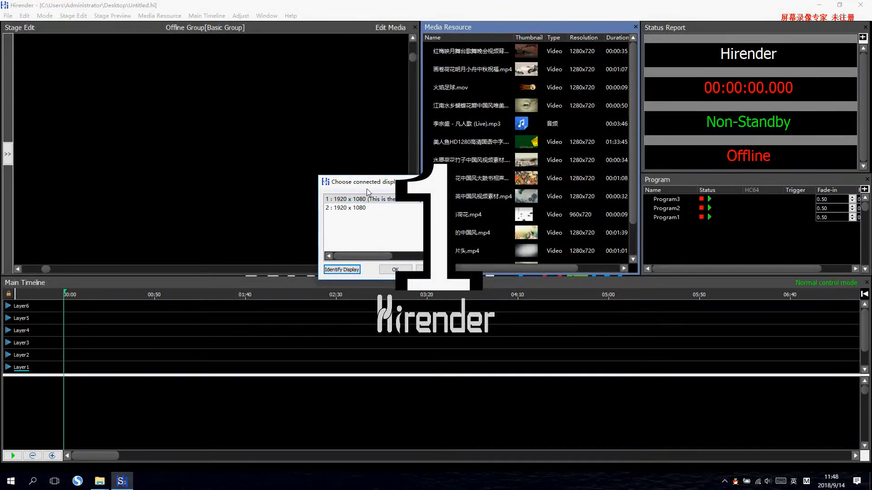
drag(369, 184, 354, 182)
click(336, 206)
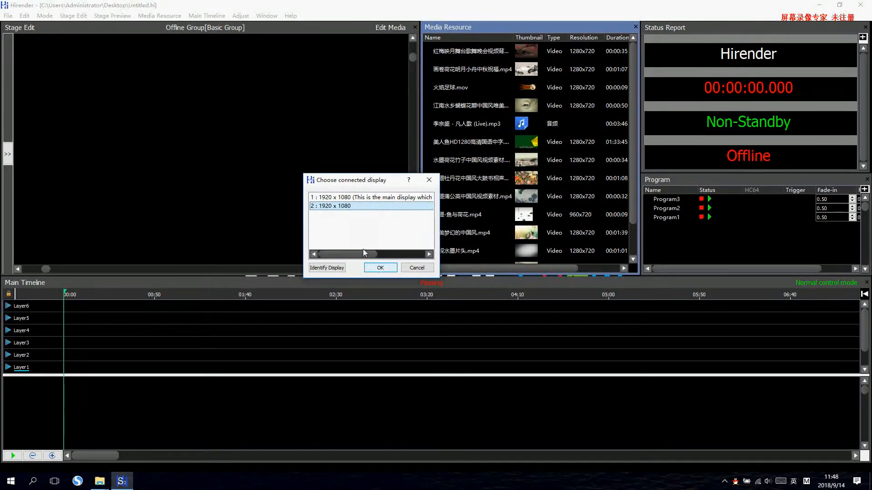
click(381, 268)
Step: Open the output of the Screen 2 local display from its display settings
click(146, 111)
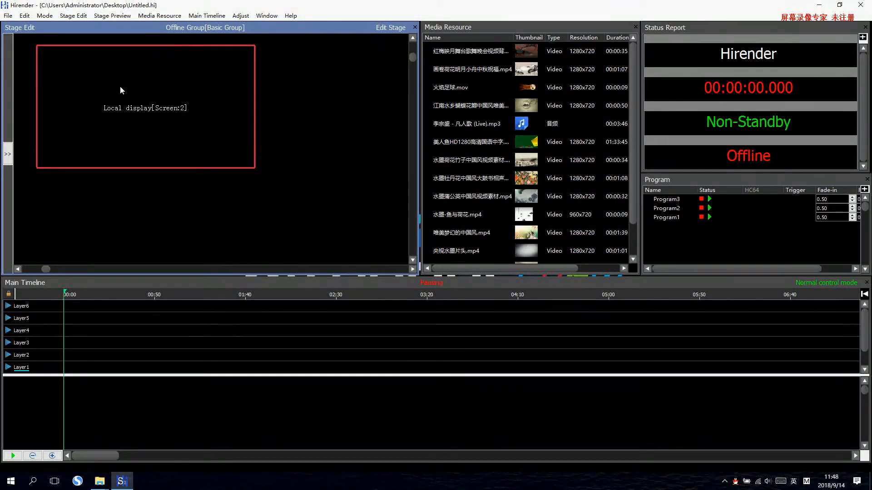
double_click(188, 89)
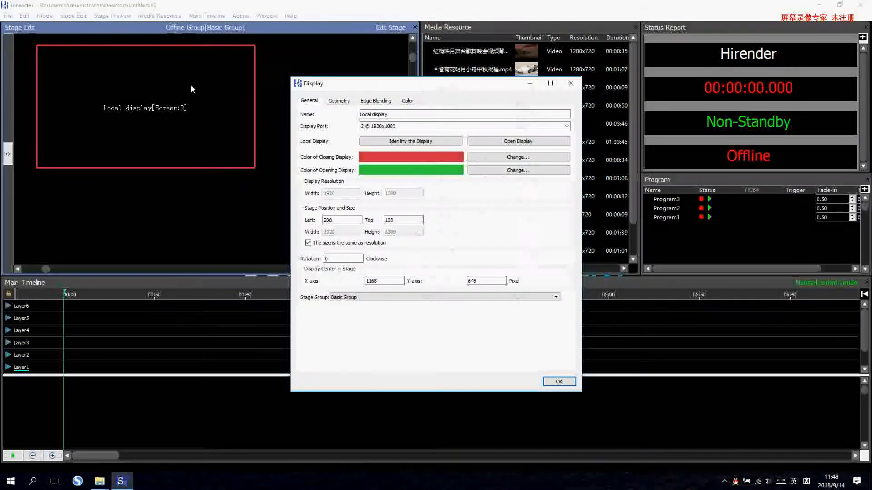
click(505, 142)
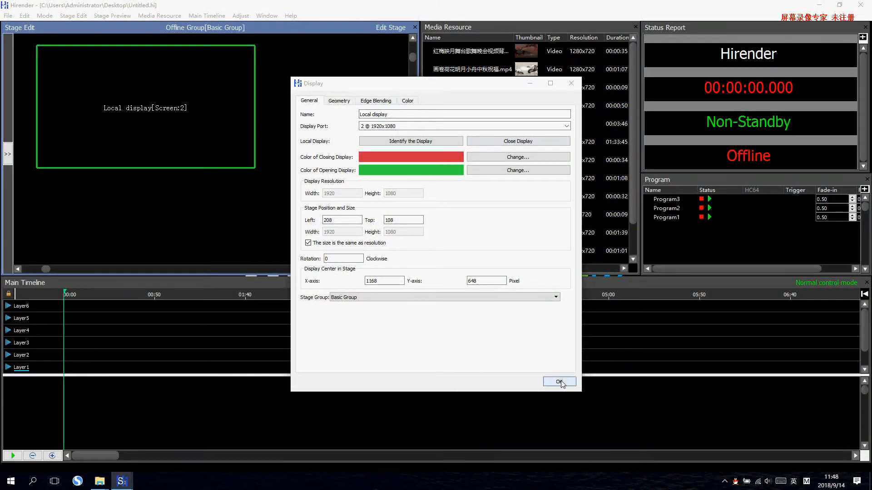
click(560, 382)
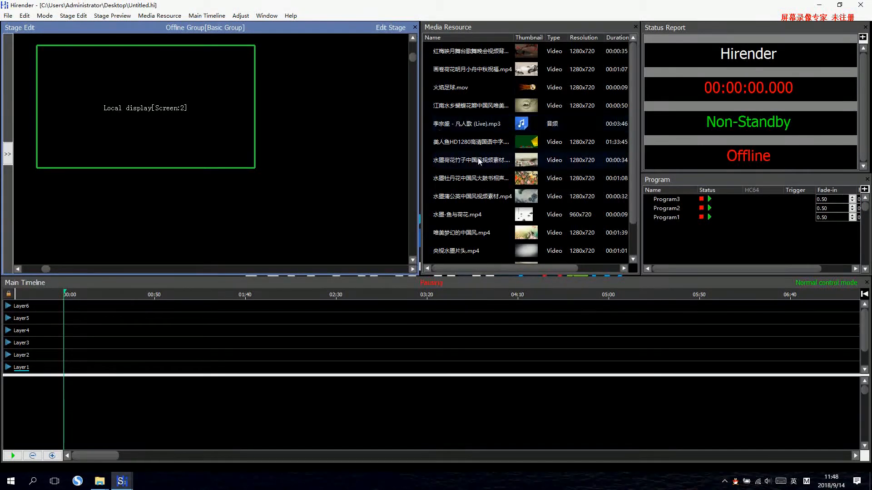
Step: Place the 红梅映月 video on Layer3 at about 5 seconds and fit it to the display area on the stage
click(479, 159)
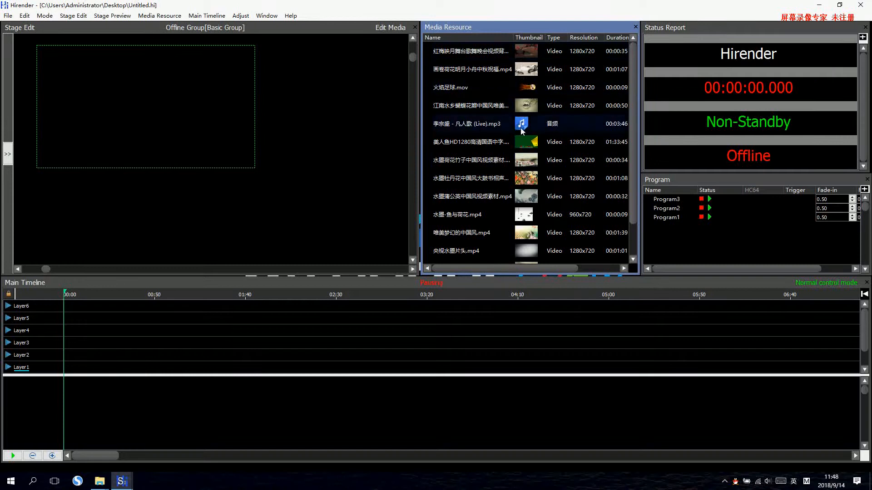
drag(481, 159, 92, 342)
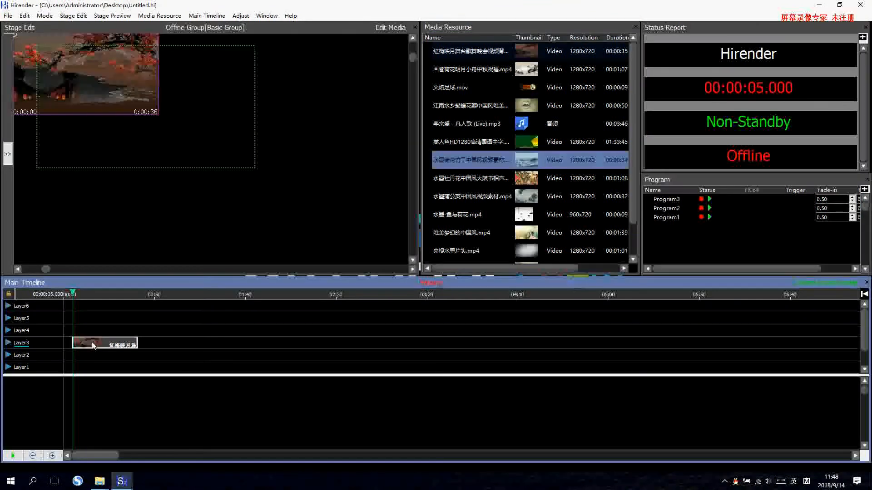
drag(100, 74, 151, 108)
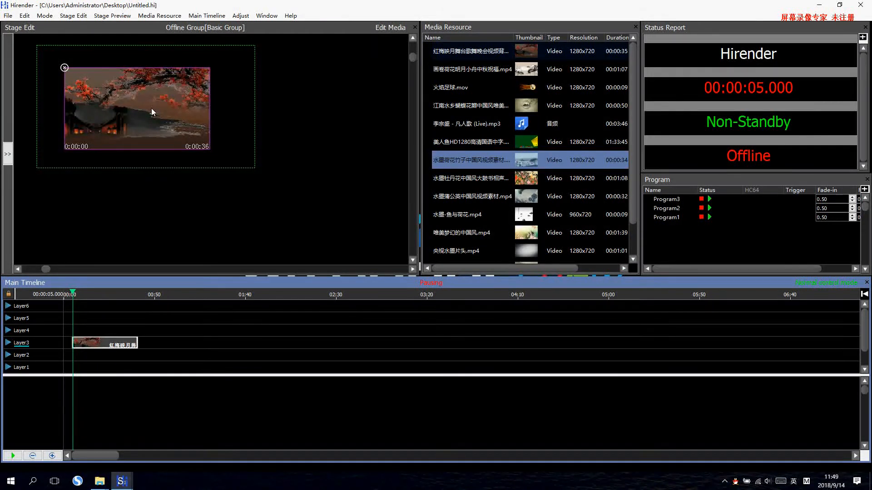
double_click(151, 108)
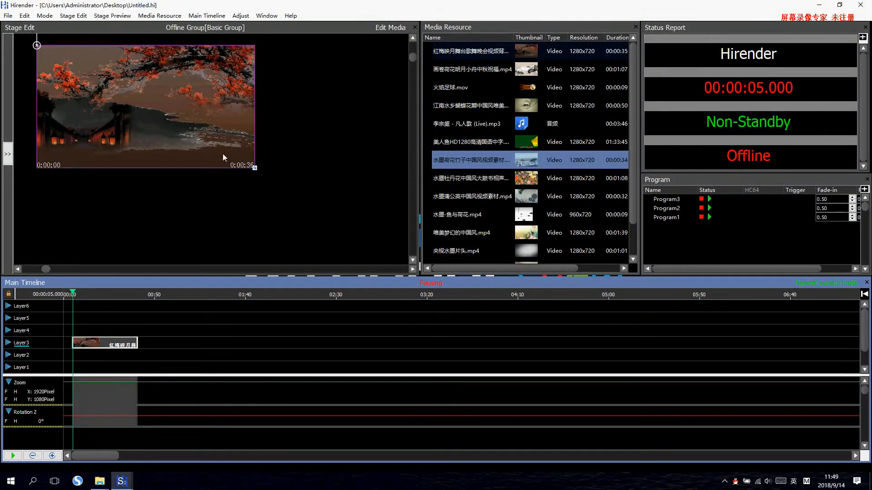
Step: Bring the Basic Group stage online and play the main timeline
right_click(168, 199)
click(200, 225)
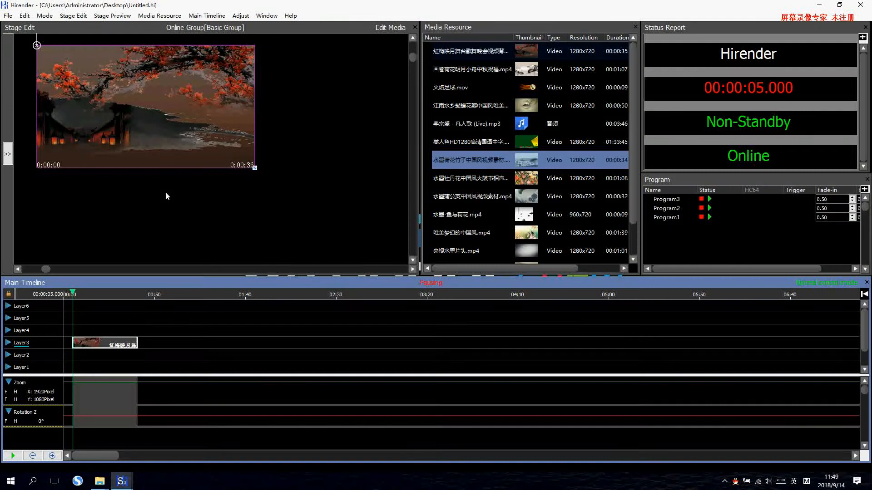
click(11, 456)
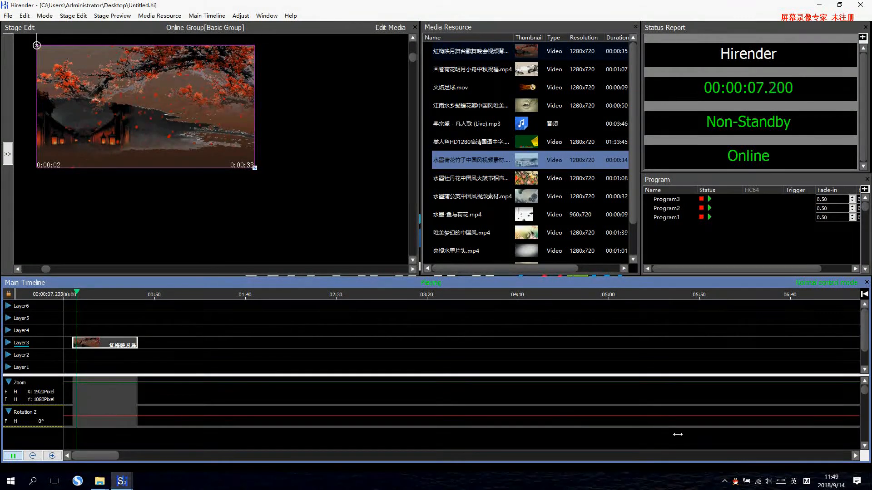
Step: Mute the computer's speakers
click(767, 482)
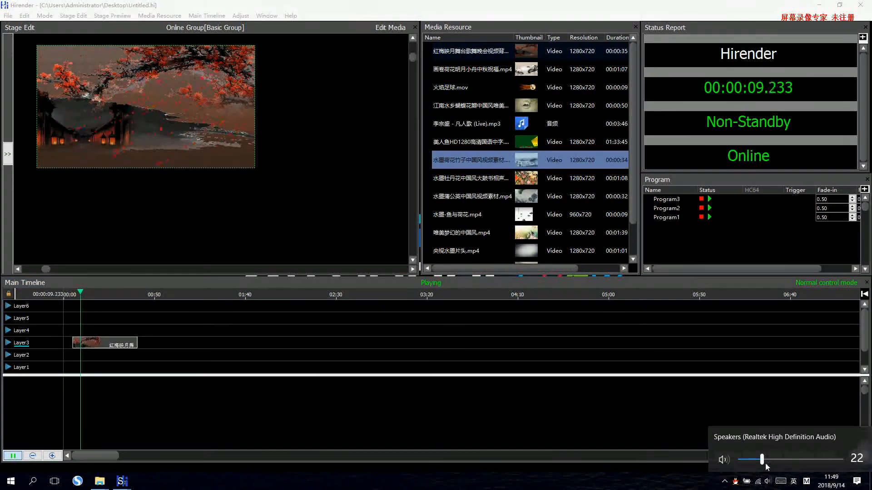
click(723, 460)
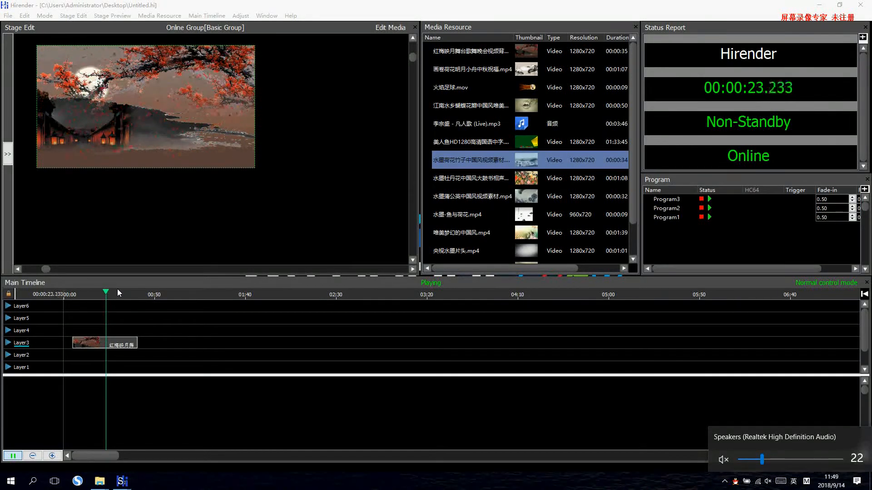
click(558, 389)
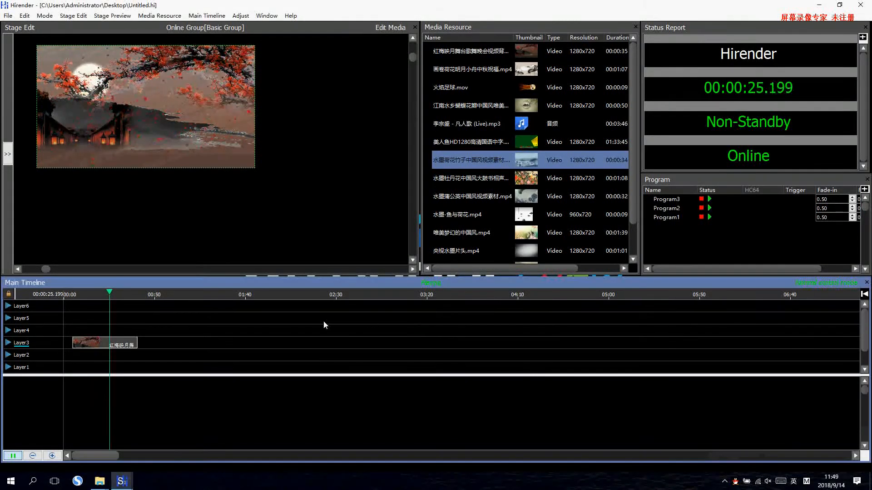
Step: Place the 画卷荷花明月小舟中秋祝福.mp4 video on Layer3 at about 1 minute 24.5 seconds
click(129, 341)
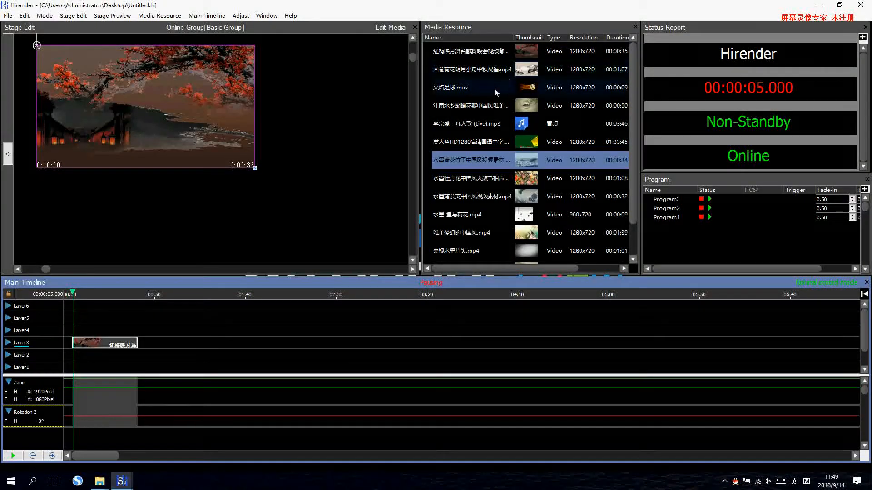
drag(454, 127, 245, 344)
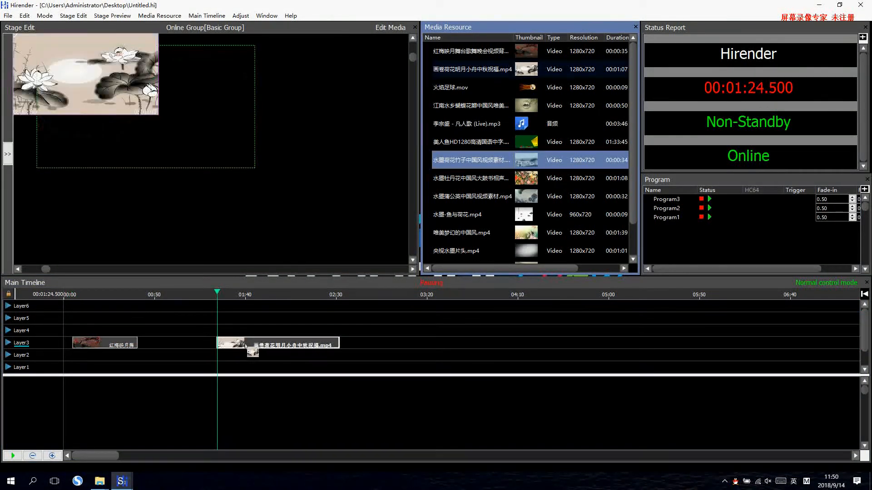
click(264, 326)
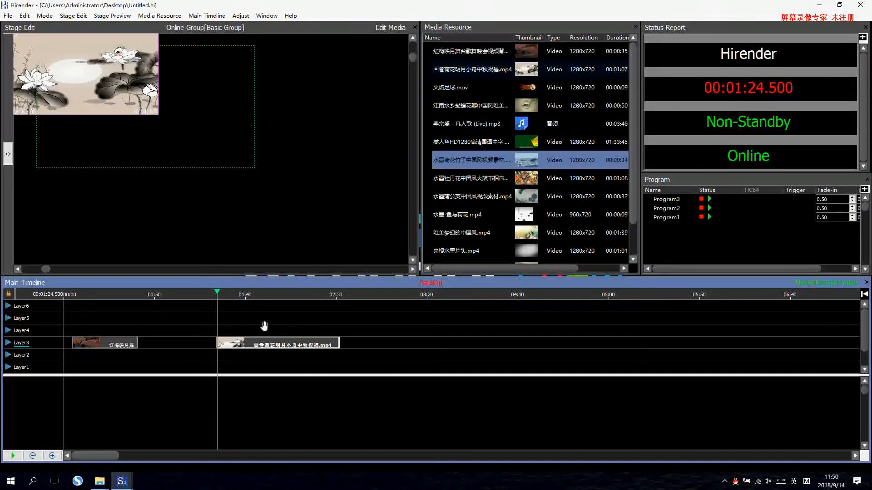
Step: Show the Zoom adjustment track for the 画卷荷花明月 clip on Layer3
click(240, 16)
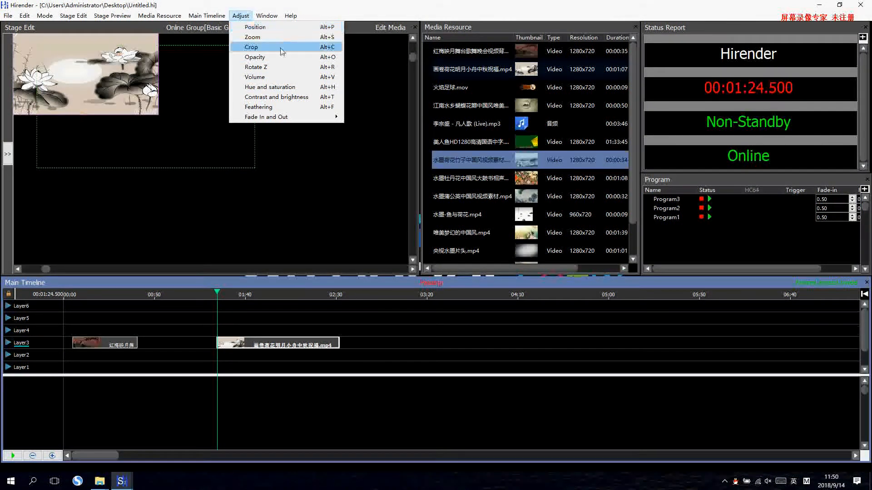
click(260, 345)
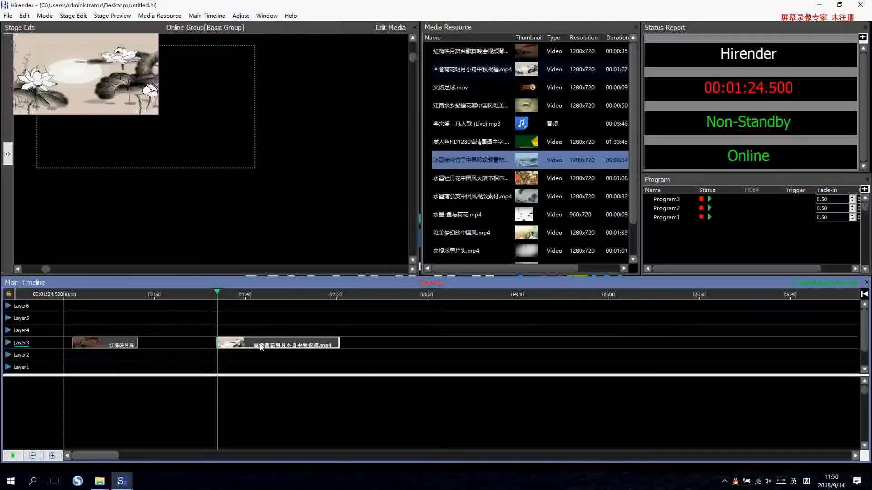
click(241, 16)
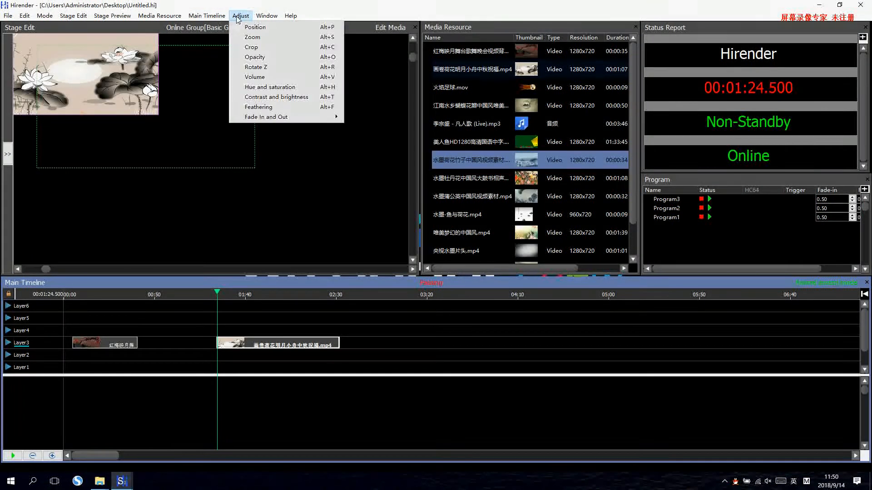
click(281, 36)
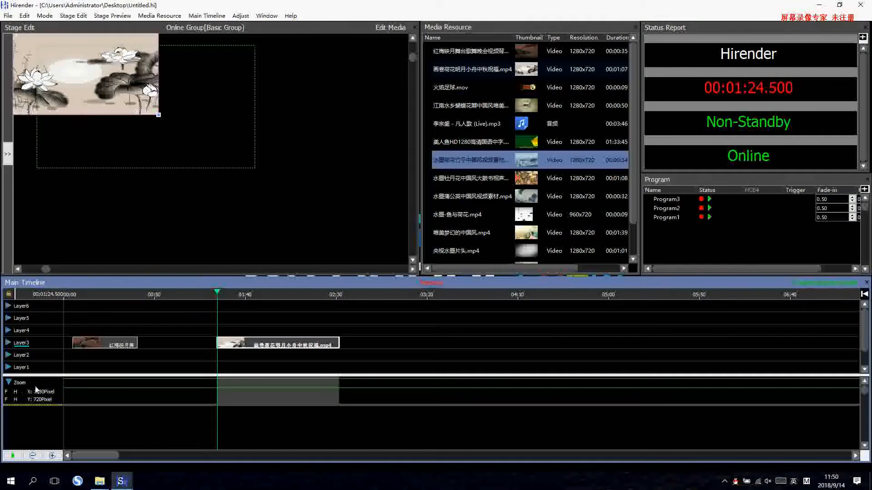
Step: Add a Zoom keyframe at 0:01:25.250, set it to 1920 pixels wide and 1080 high, and align the video with the display area
click(219, 381)
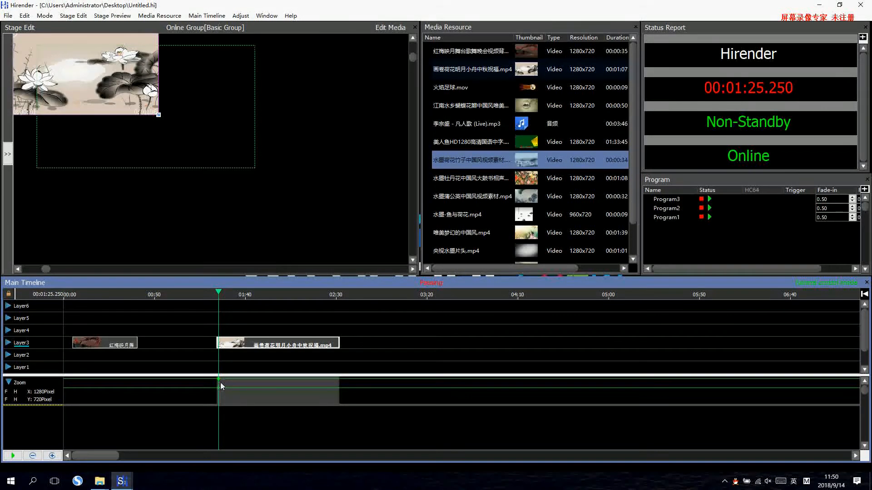
double_click(218, 379)
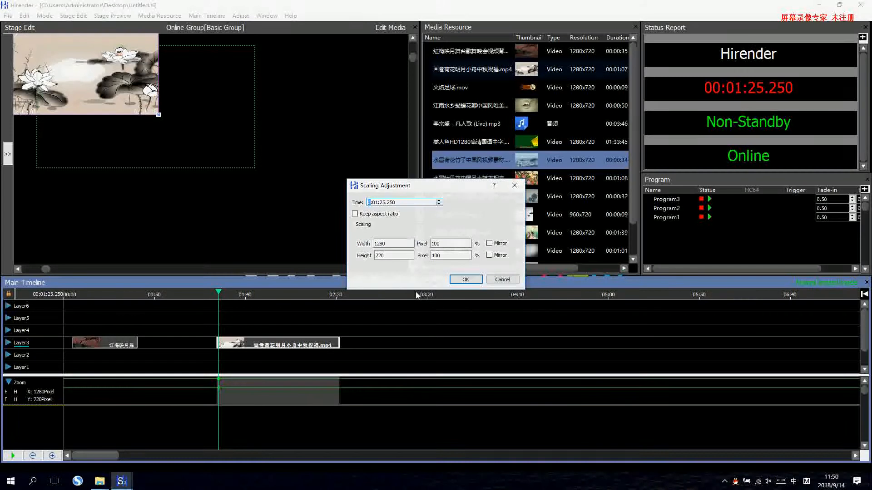
drag(391, 245, 337, 244)
drag(389, 257, 353, 246)
text(1920)
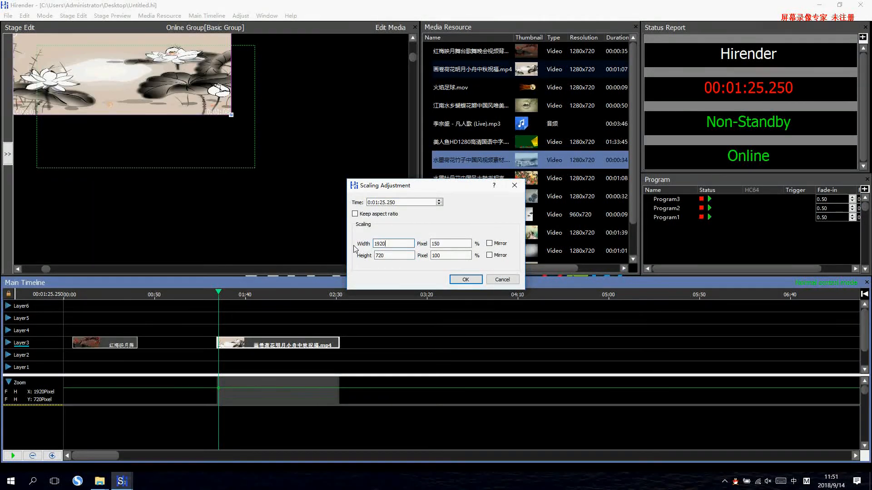
key(Tab)
text(1080)
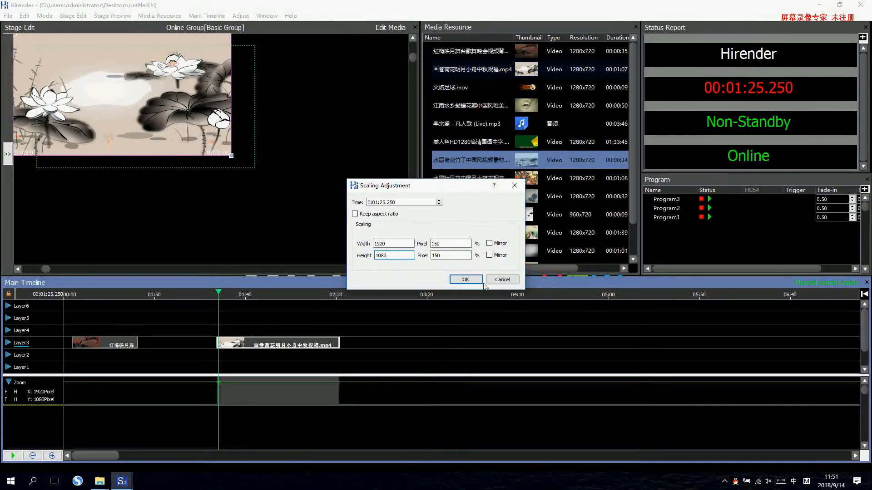
click(465, 280)
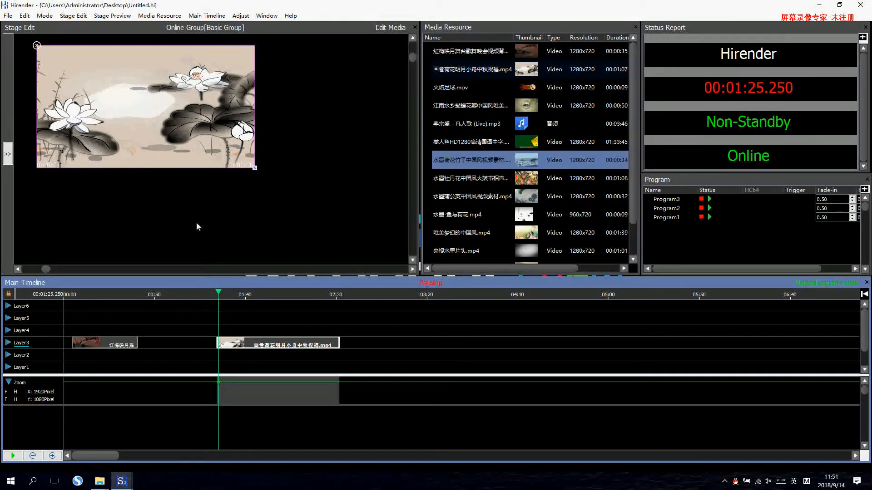
Step: Mirror the clip's width in its Zoom keyframe and move the flipped video back over the display area
click(257, 348)
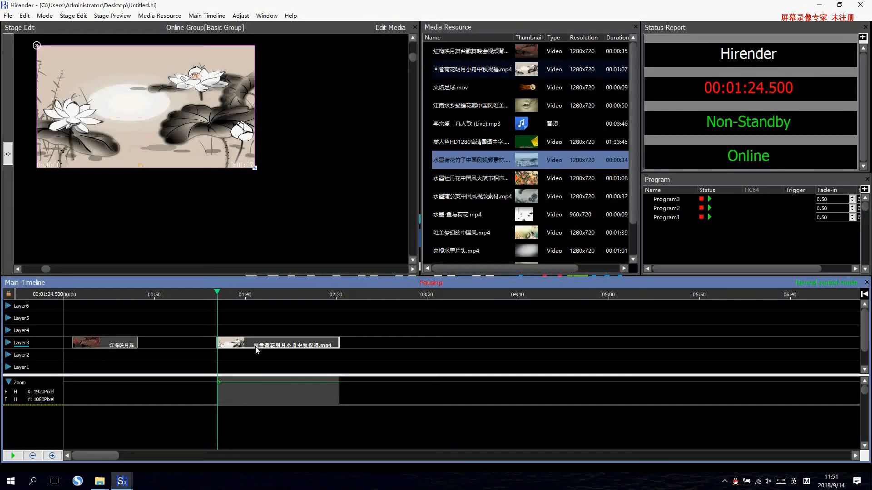
click(218, 382)
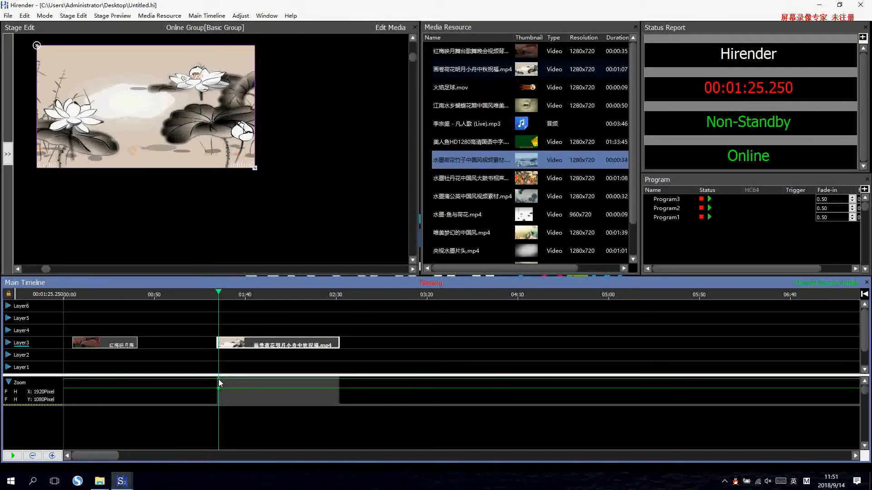
double_click(219, 379)
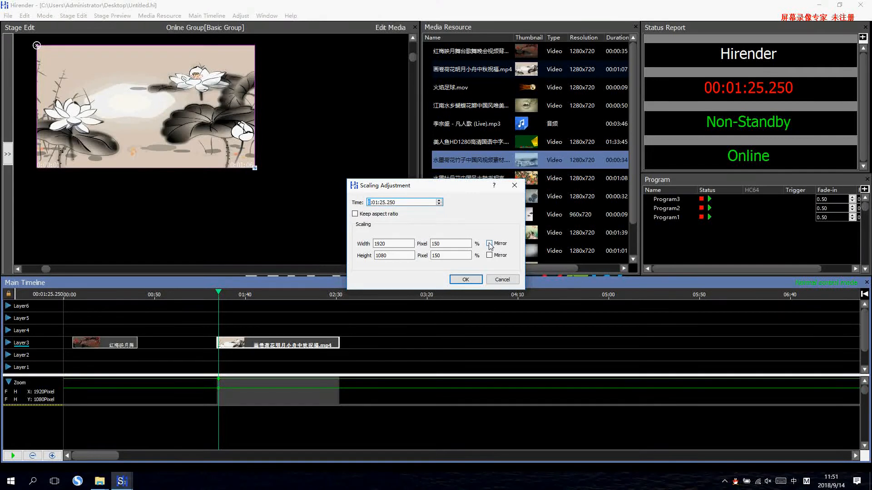
click(489, 244)
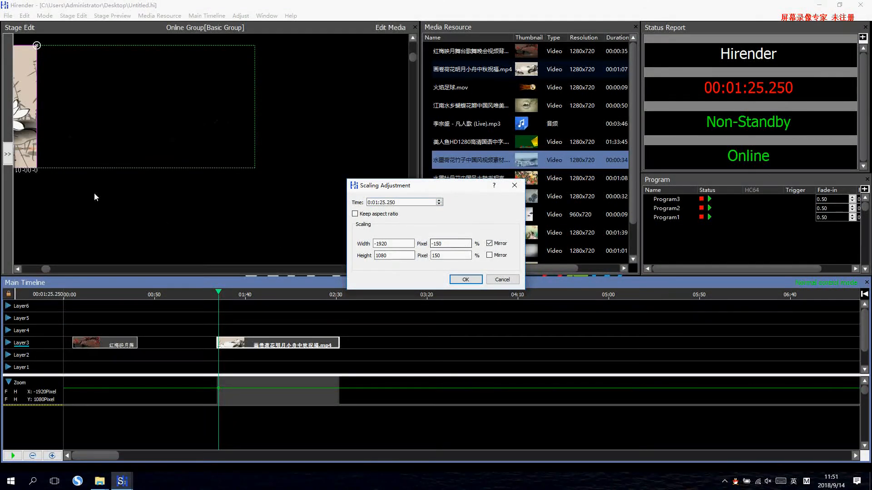
click(465, 279)
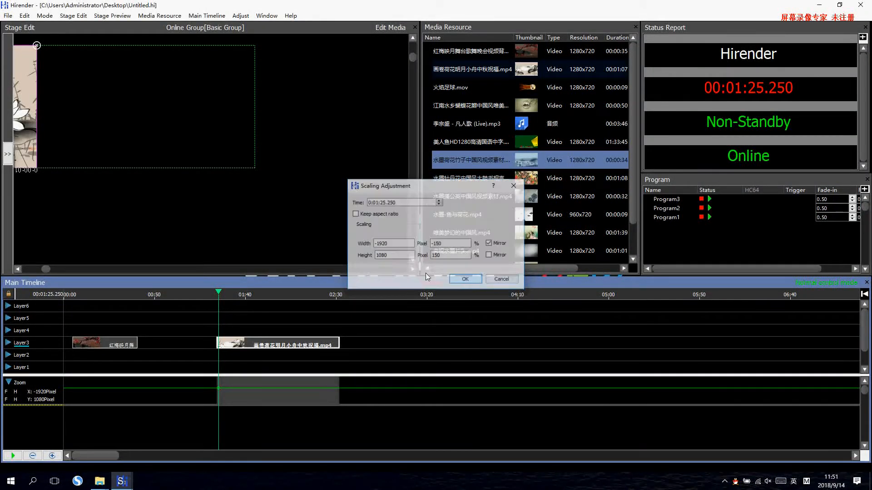
drag(31, 116, 255, 124)
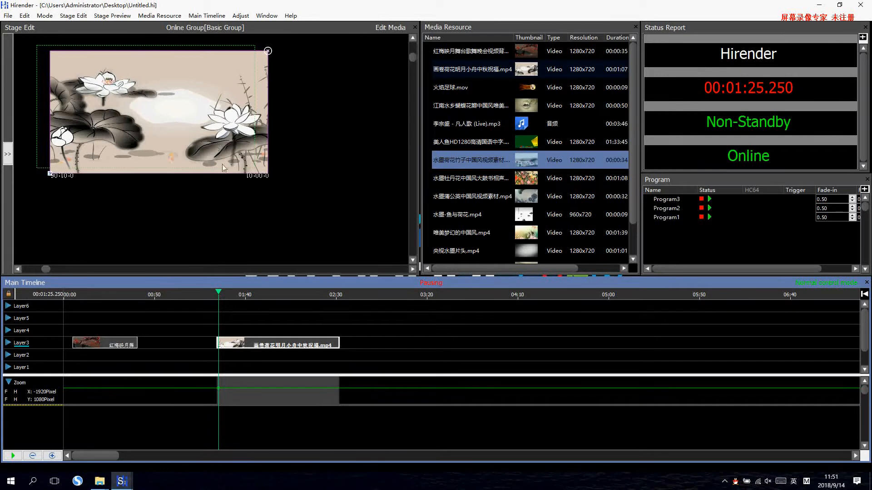
Step: Turn off the clip's width mirroring, try the height mirroring and switch it back off, and realign the video with the display area
double_click(219, 388)
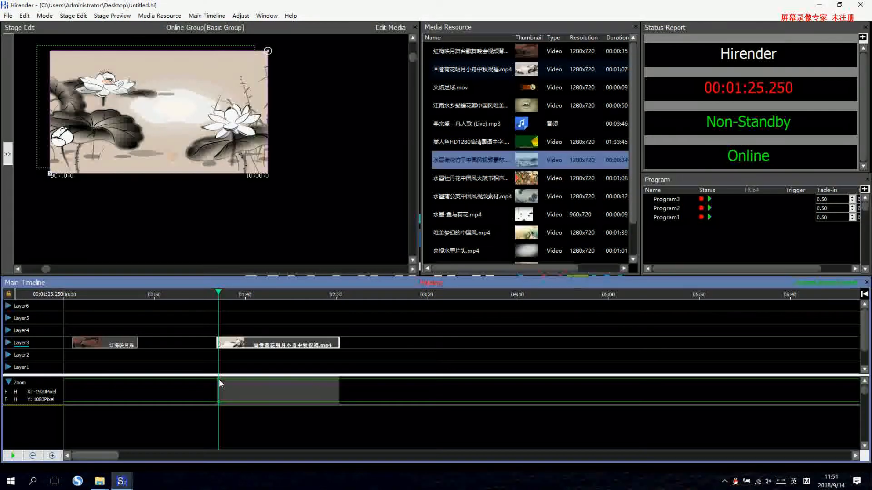
double_click(218, 380)
click(489, 243)
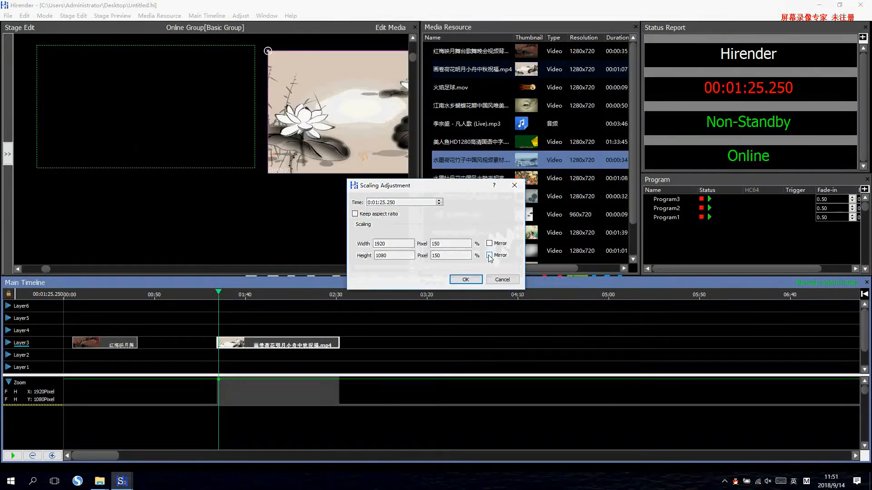
click(489, 256)
click(490, 256)
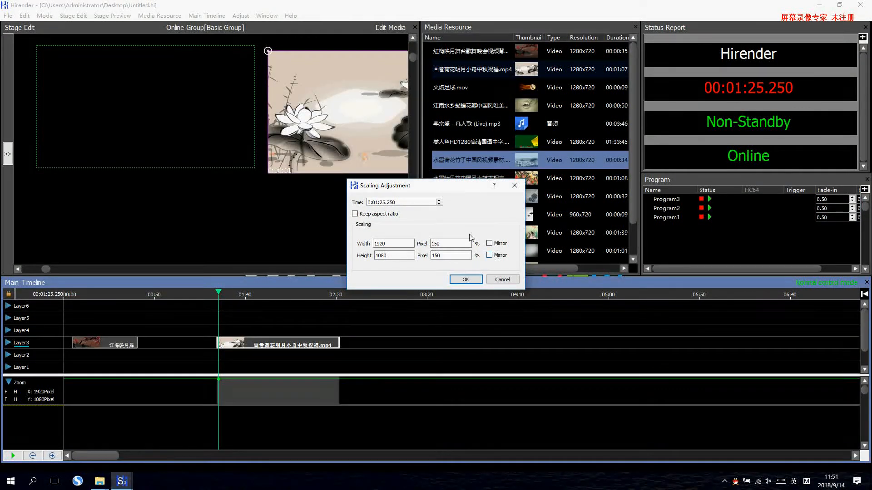
click(463, 278)
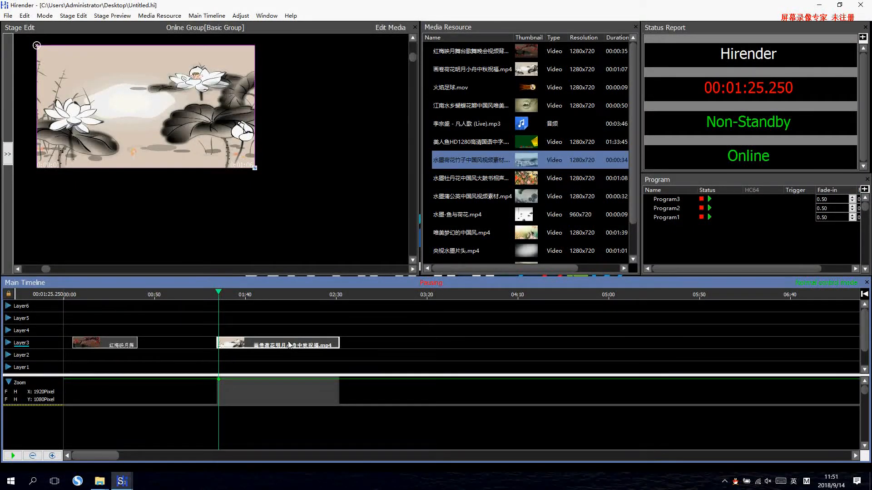
click(249, 17)
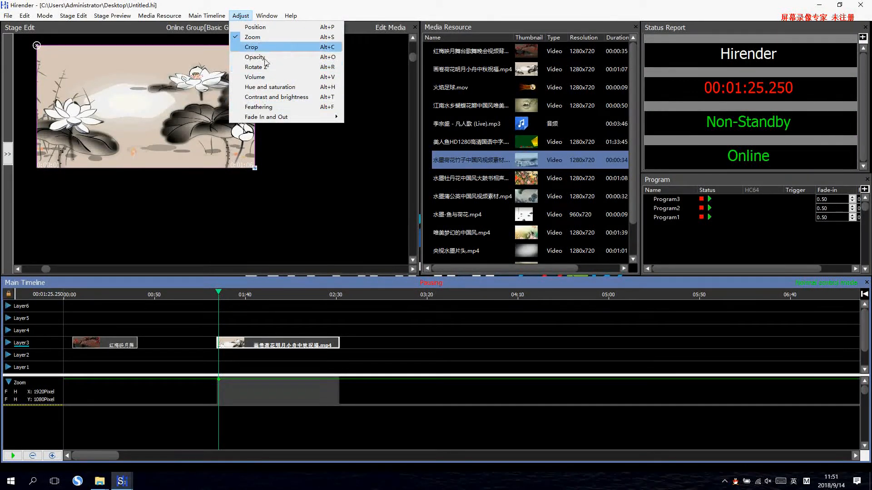
click(312, 325)
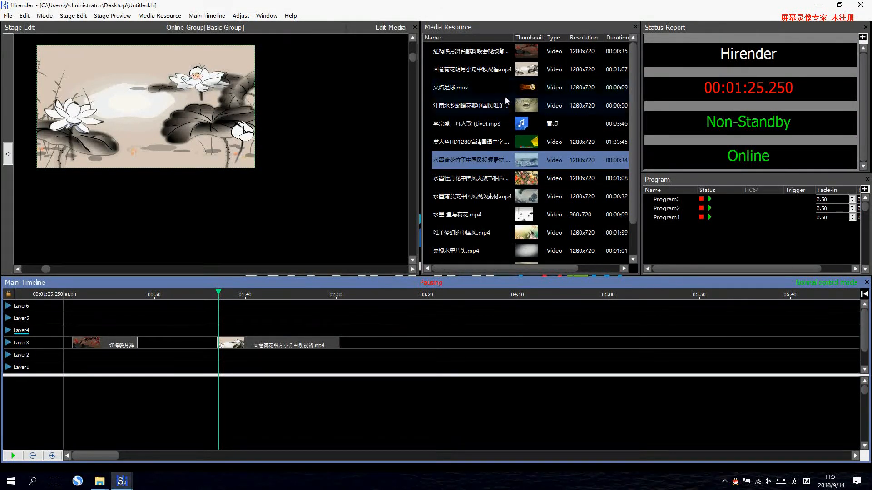
Step: Place the 江南水乡 video on Layer4 at about 2 minutes 55 seconds and move it inside the display area to about X 576, Y 428
drag(490, 103, 382, 329)
drag(111, 64, 177, 113)
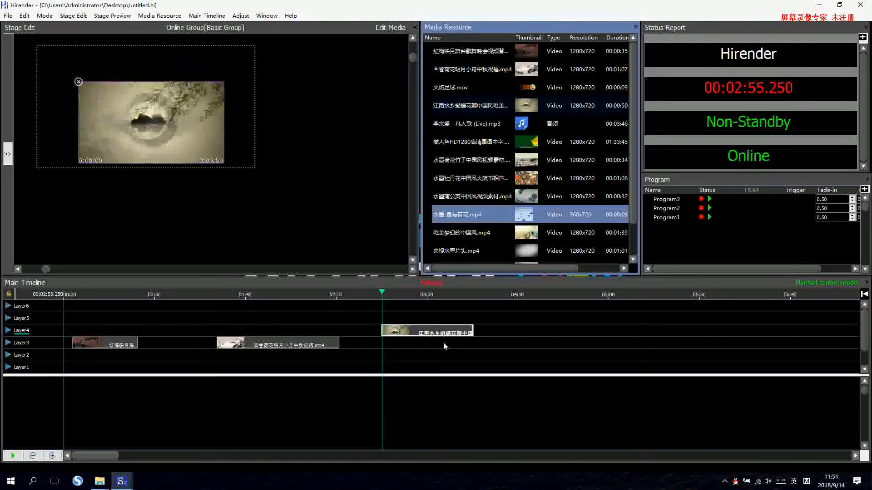
click(368, 339)
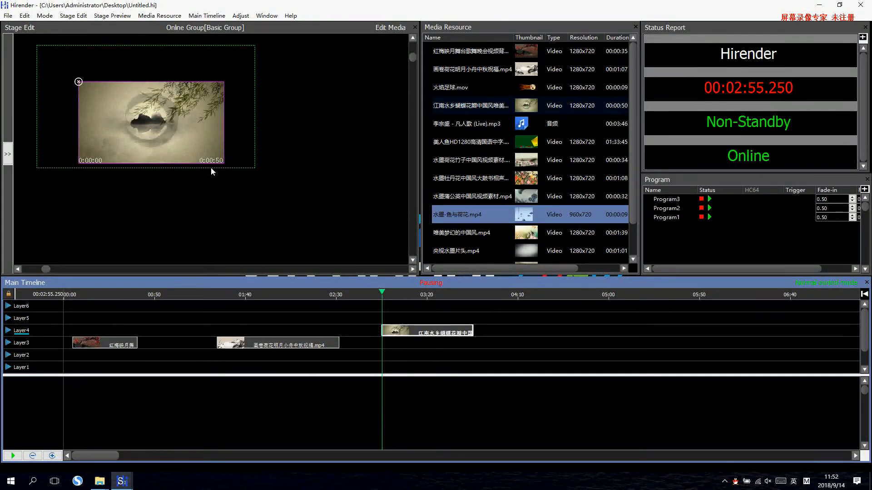
Step: Show the Position adjustment track for the 江南水乡 clip and add a keyframe near its start at 0:02:55.750
click(233, 16)
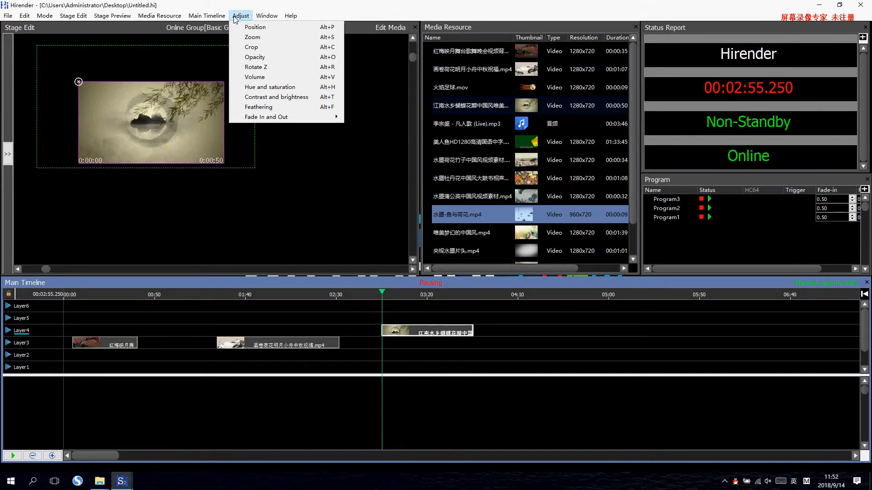
click(275, 28)
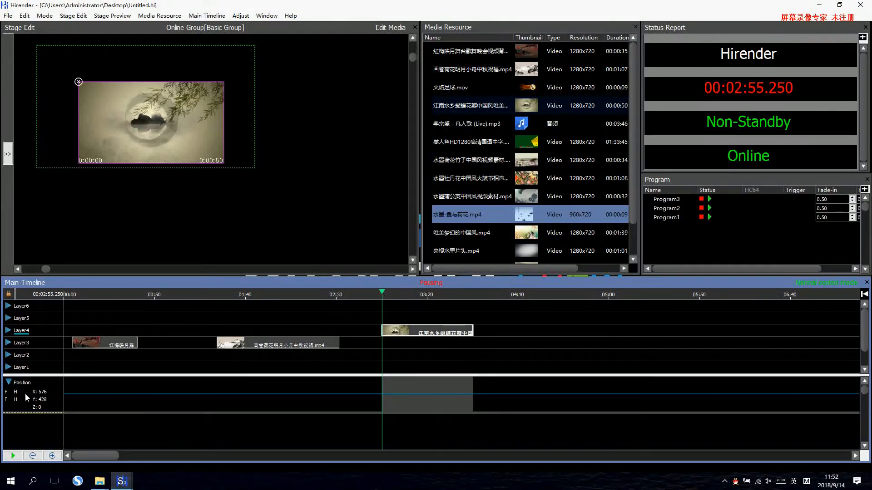
click(384, 394)
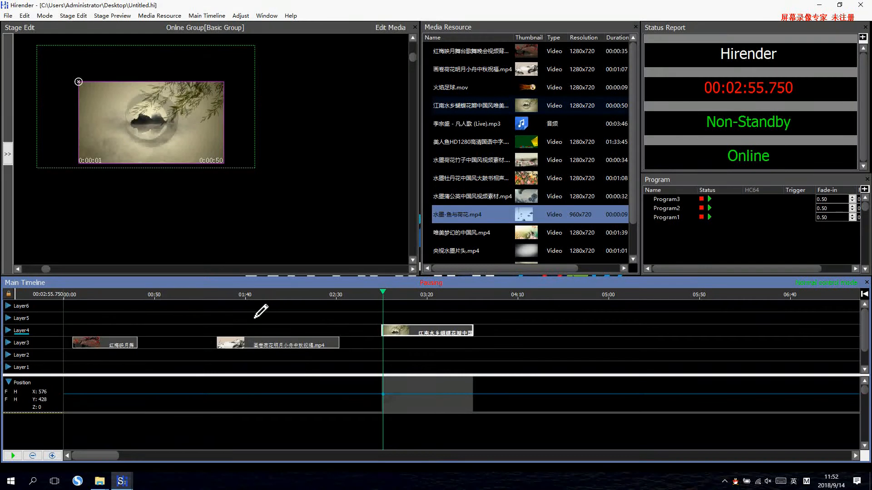
double_click(383, 394)
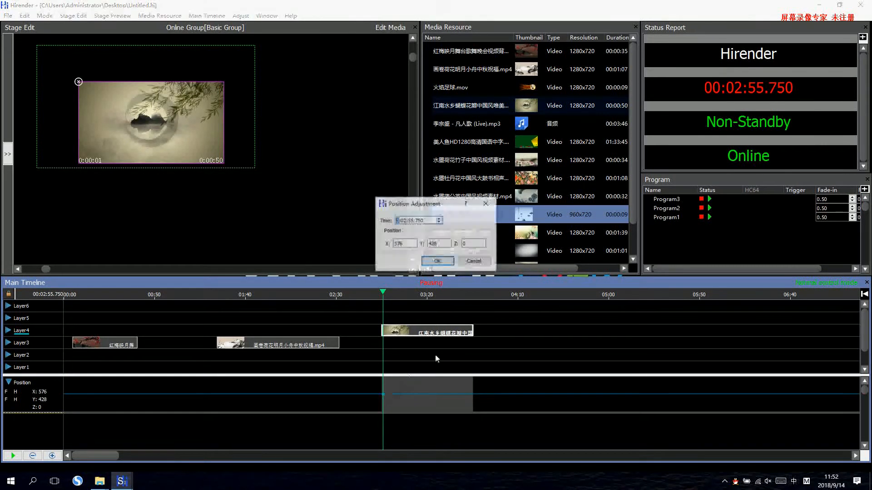
click(490, 209)
Step: Add a second Position keyframe at 0:03:00.750 and move the video just past the display area's right edge, to about X 2128, Y 432
click(392, 396)
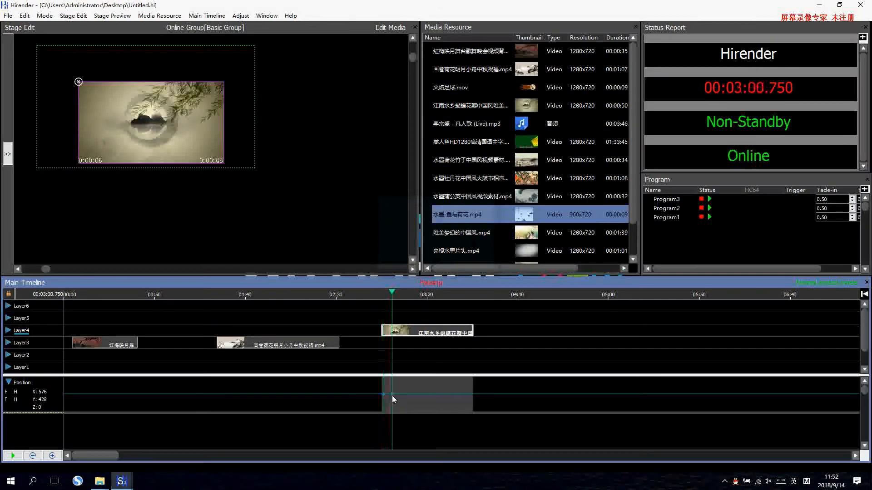
drag(152, 118, 326, 119)
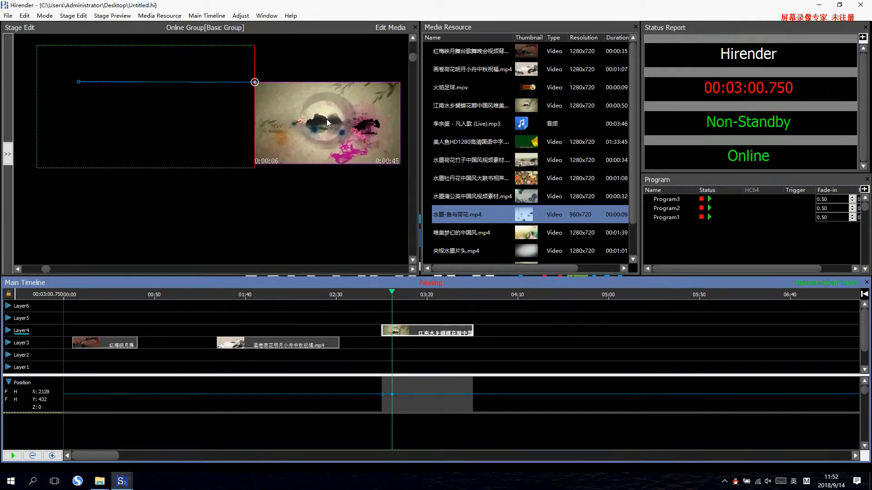
Step: Check the 江南水乡 clip's two Position keyframes and play the movement from the clip's start
click(383, 394)
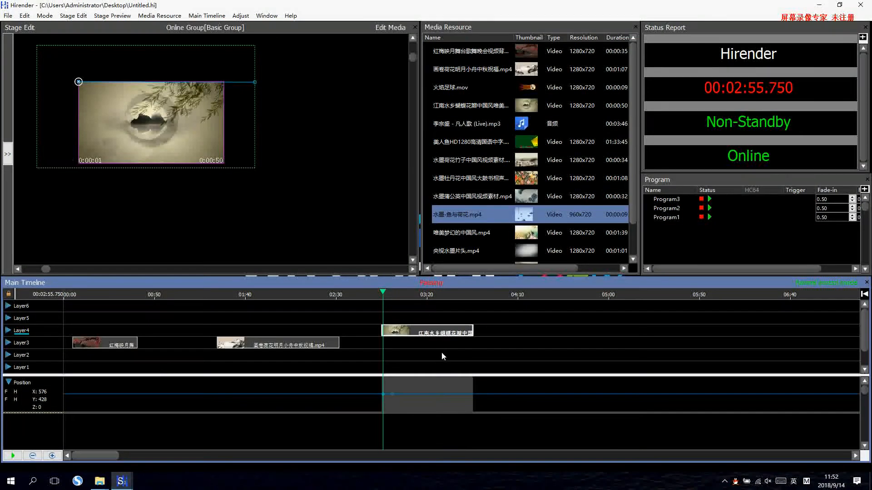
click(393, 394)
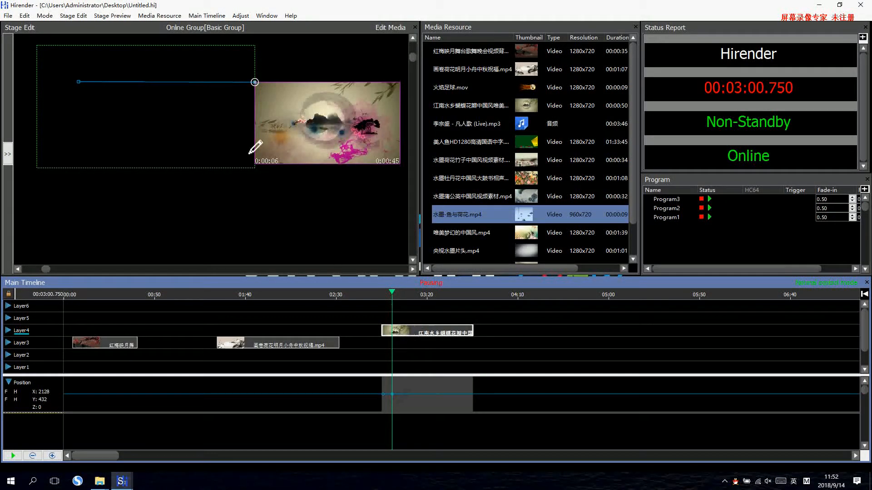
click(397, 333)
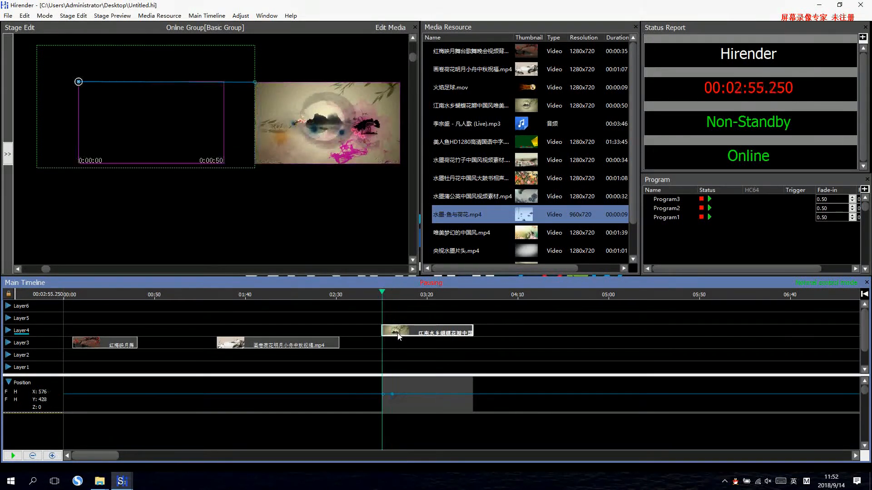
key(space)
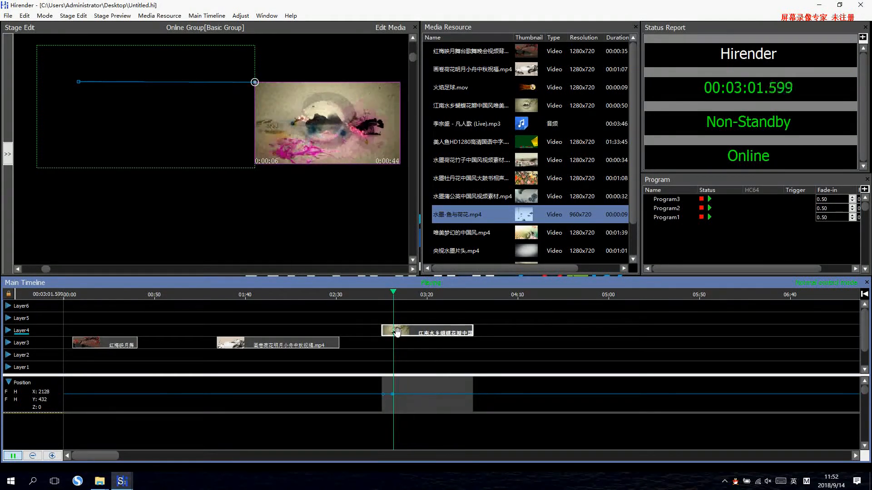
key(space)
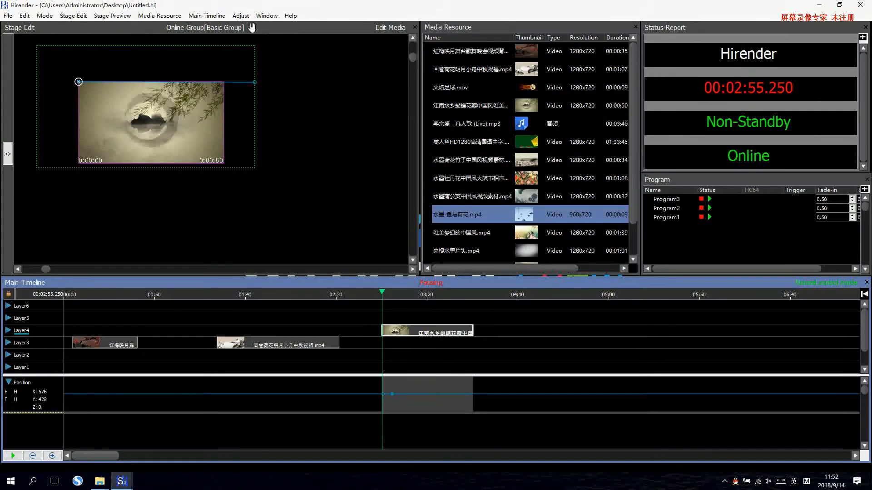
click(241, 16)
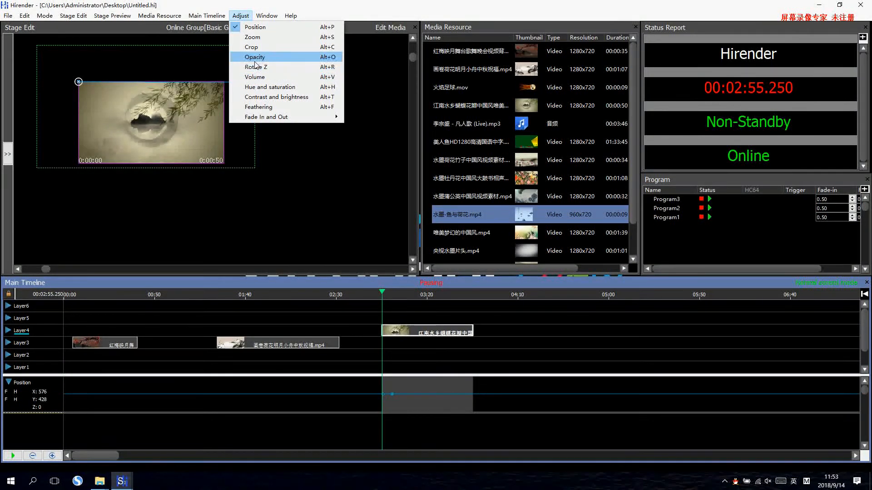
mouse_move(260, 118)
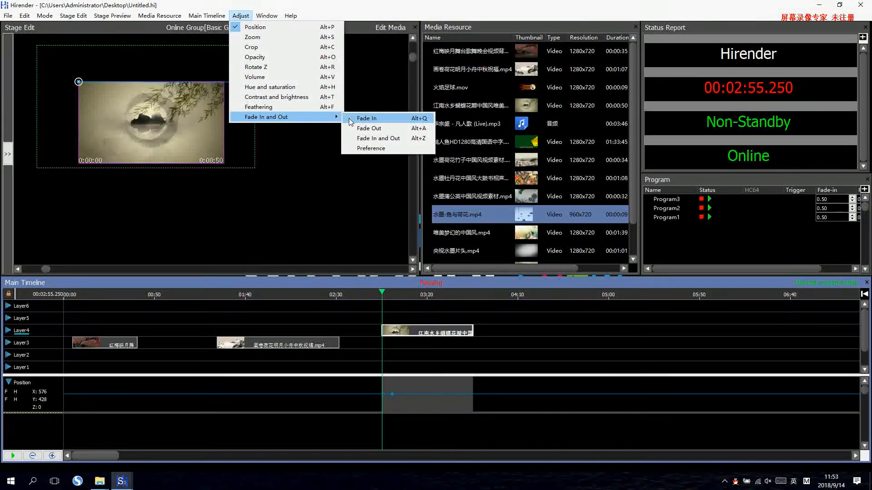
click(267, 174)
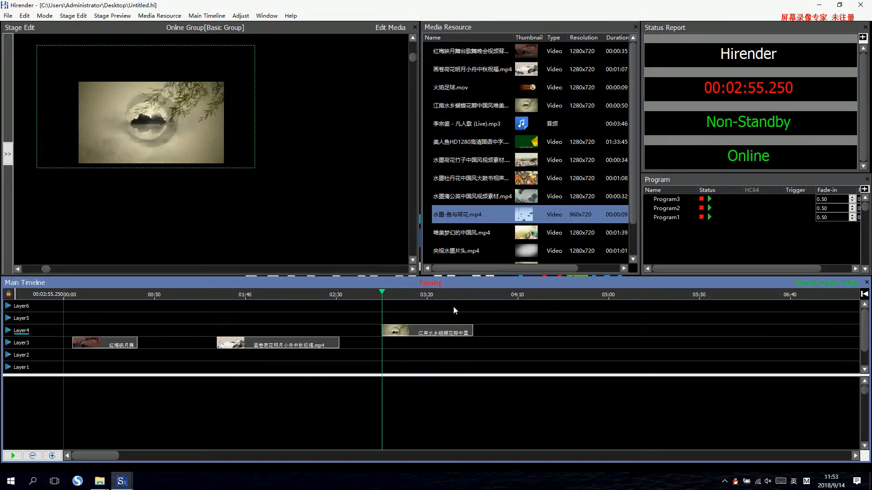
Step: Move the 江南水乡 clip to 0:02:35.250 and place the 水墨荷花竹子 video on Layer4 at 0:04:00.500 and the 水墨牡丹花 video on Layer3 at 0:04:49.250
drag(445, 337, 408, 335)
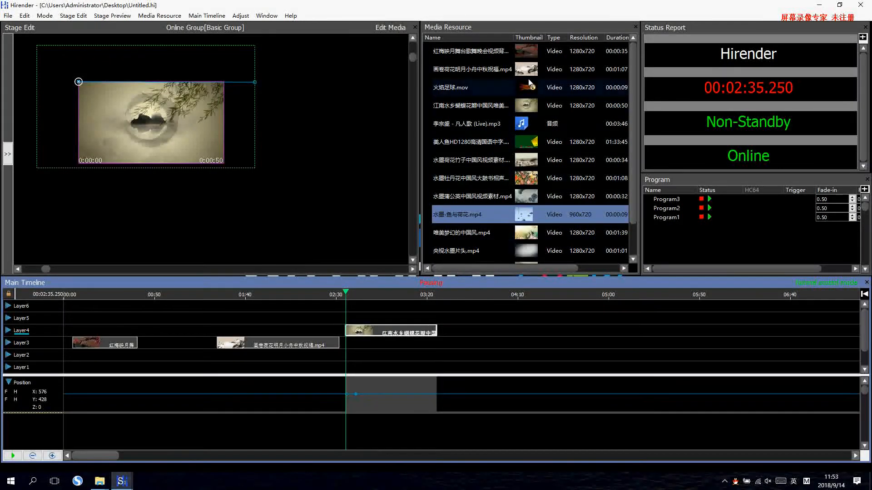
drag(532, 155, 500, 330)
drag(544, 219, 589, 344)
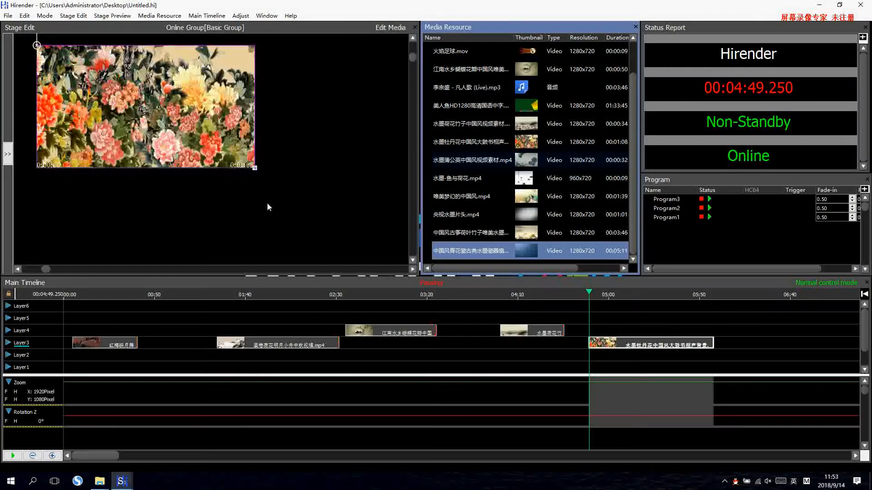
Step: Shift the 水墨荷花竹子 clip to 0:03:56.250 and move the 水墨牡丹花 clip to Layer5 at 0:04:29.966, slightly overlapping its end
click(536, 330)
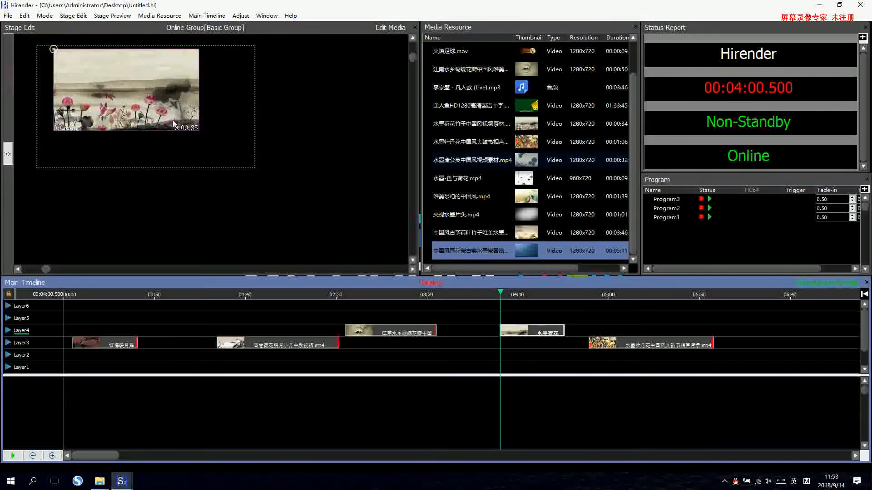
drag(545, 330, 537, 330)
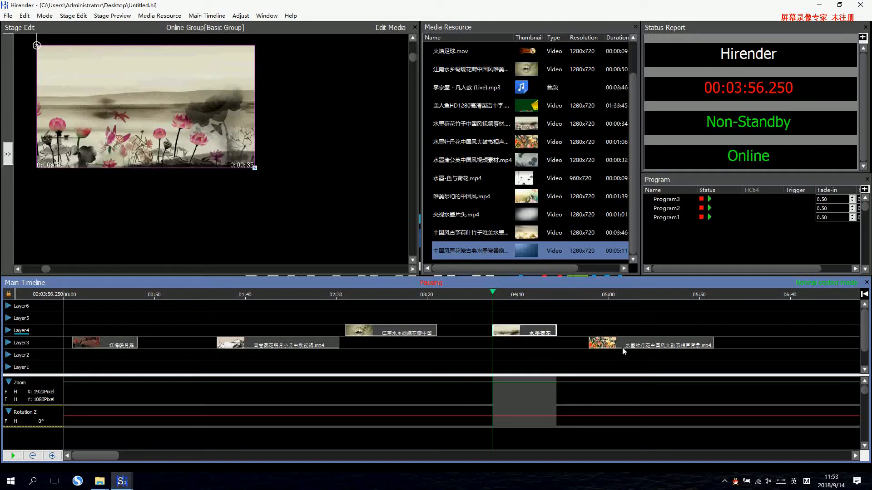
click(599, 341)
drag(599, 341, 567, 321)
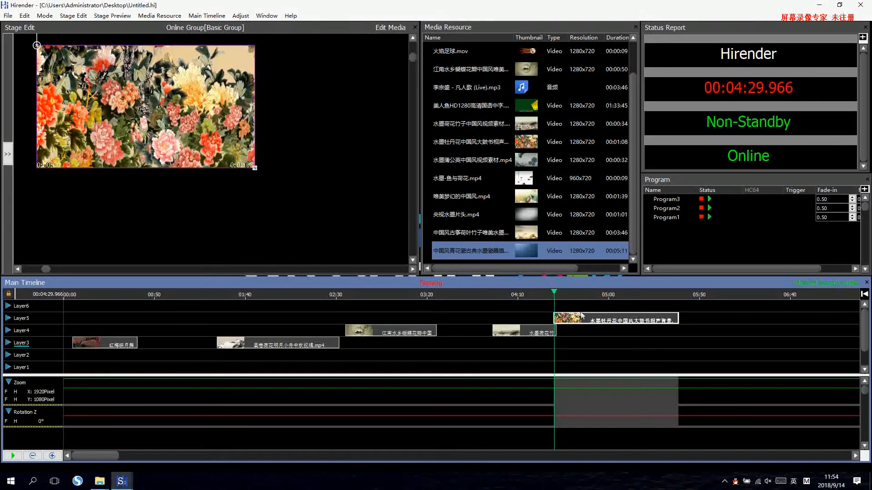
click(241, 16)
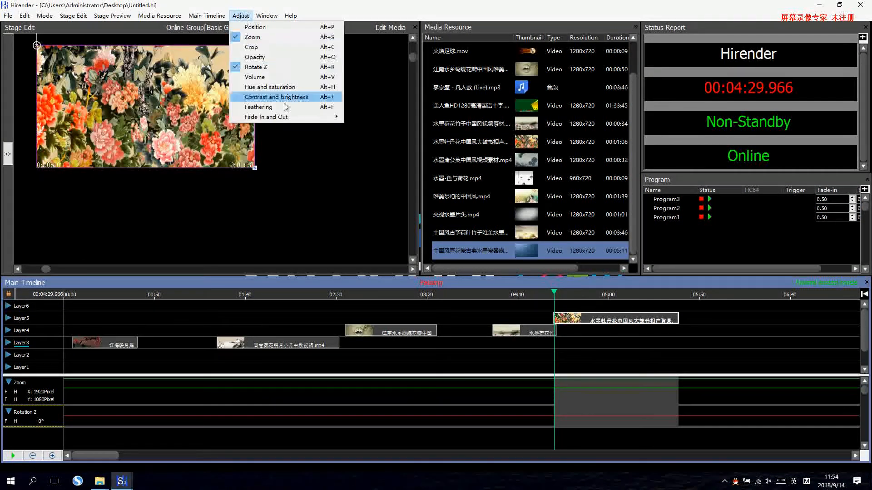
mouse_move(290, 121)
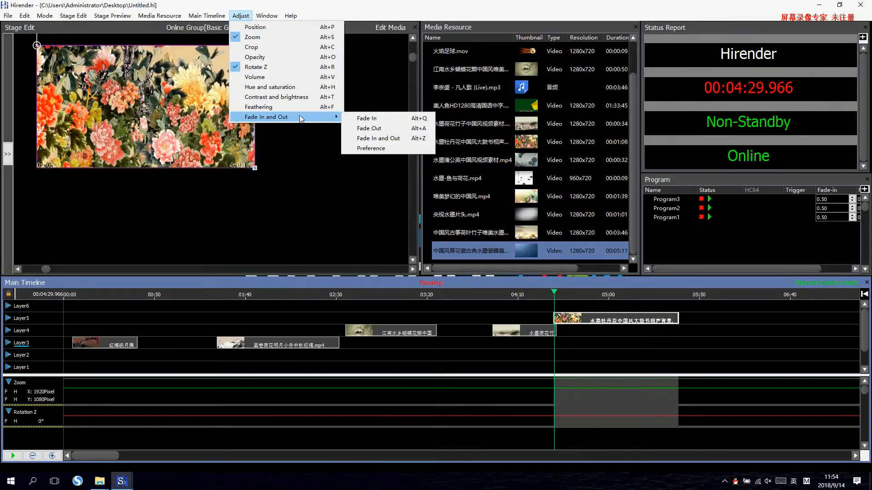
click(520, 321)
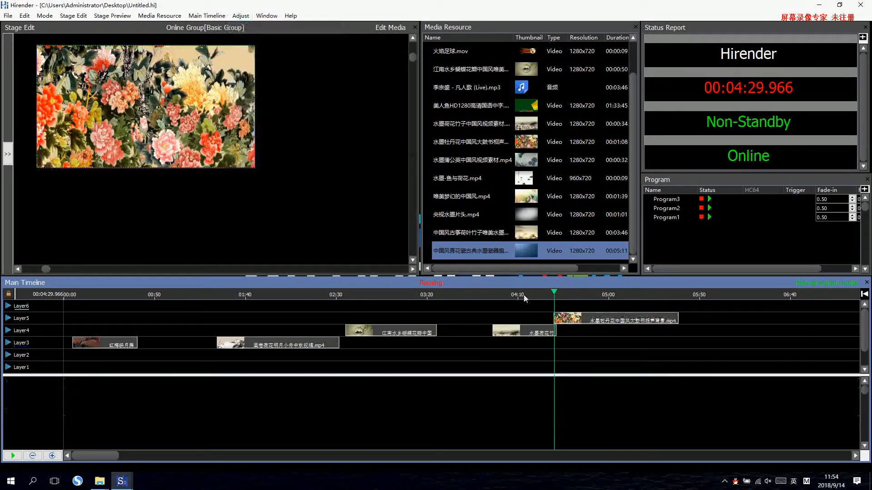
click(522, 338)
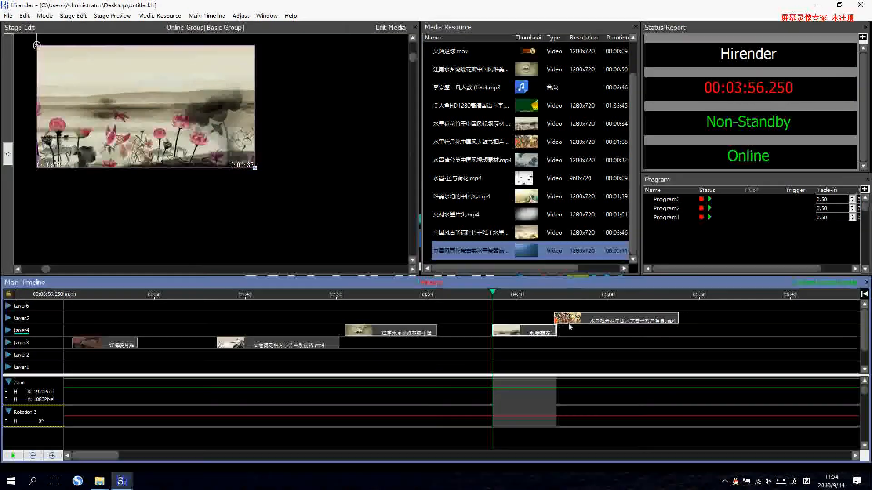
Step: Apply a Fade In to the 水墨牡丹花 clip on Layer5 and play the transition from the clip's start
click(593, 321)
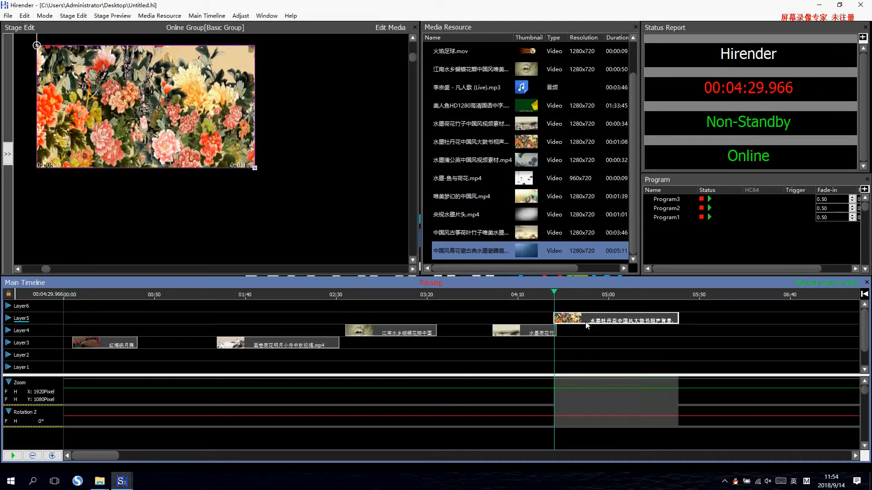
click(240, 16)
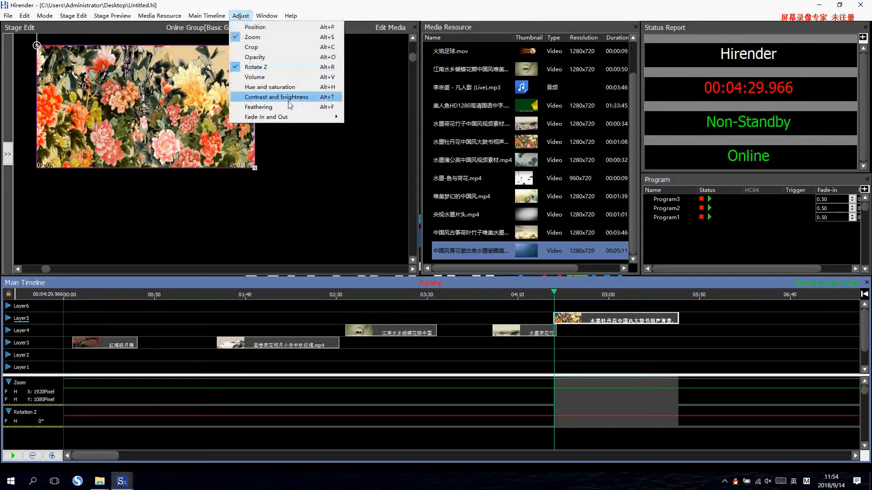
mouse_move(303, 119)
click(369, 118)
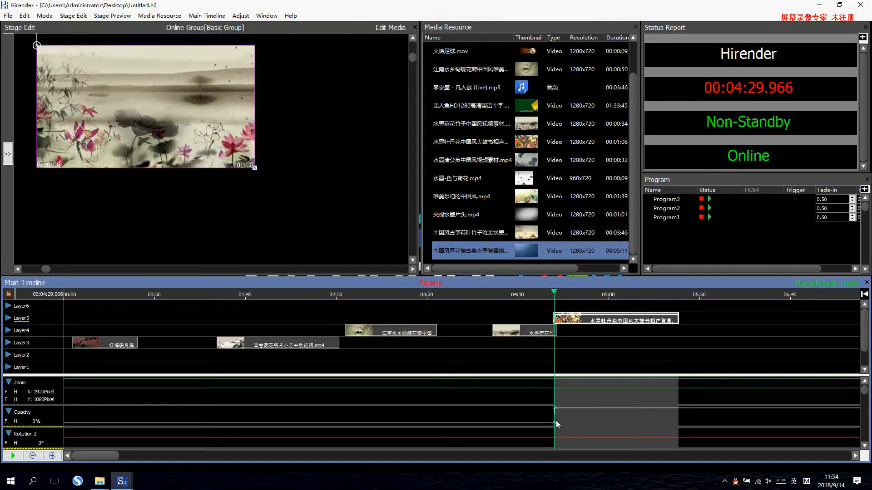
click(553, 293)
key(space)
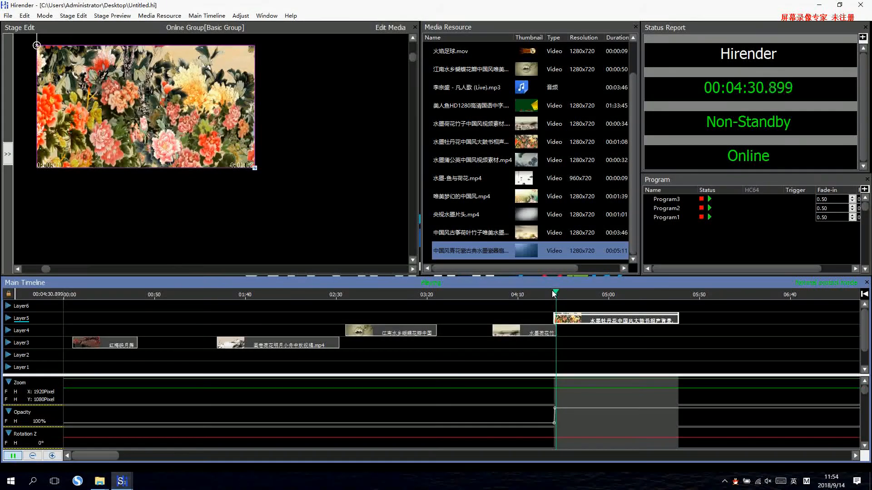
key(space)
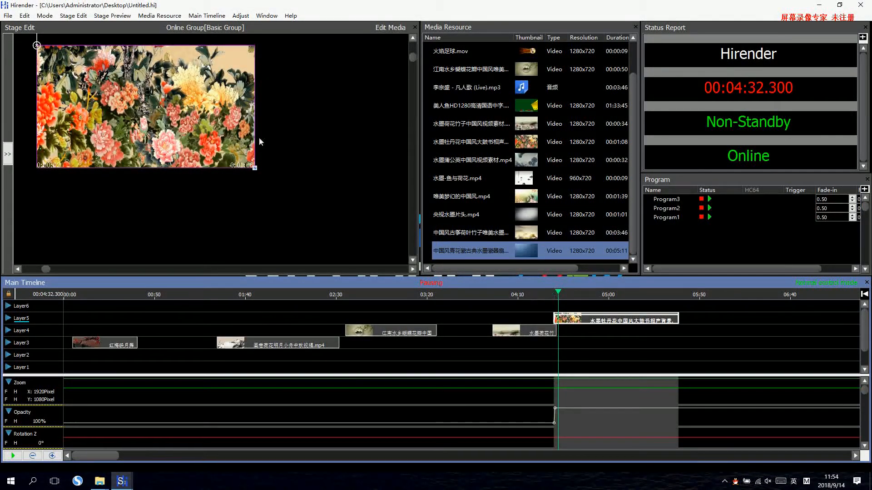
Step: Set the Fade In Time to 1 in the fading preferences
click(241, 17)
mouse_move(288, 116)
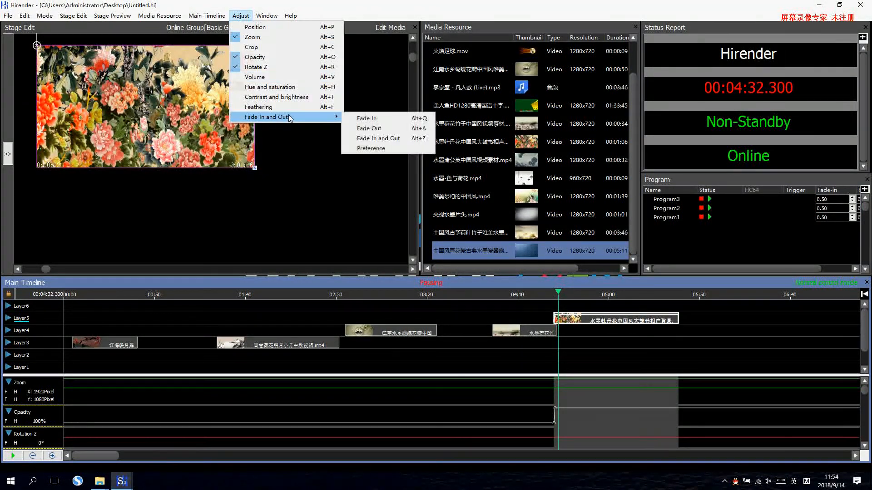
click(380, 149)
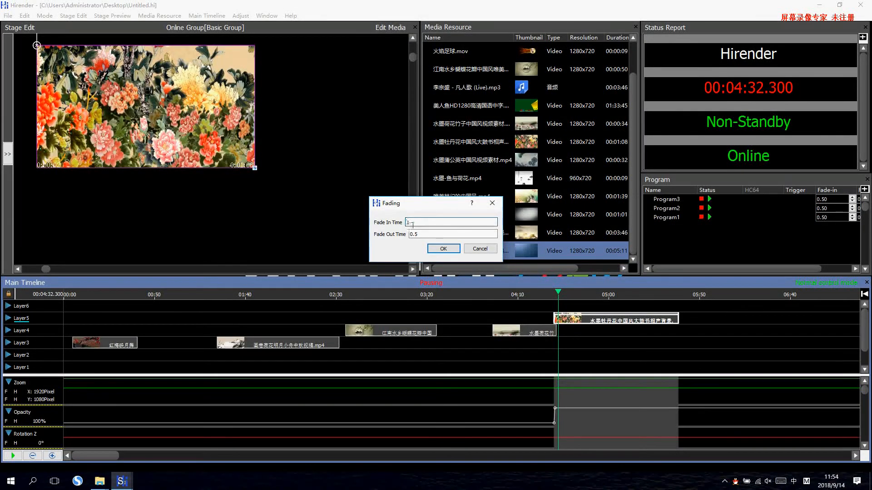
click(443, 249)
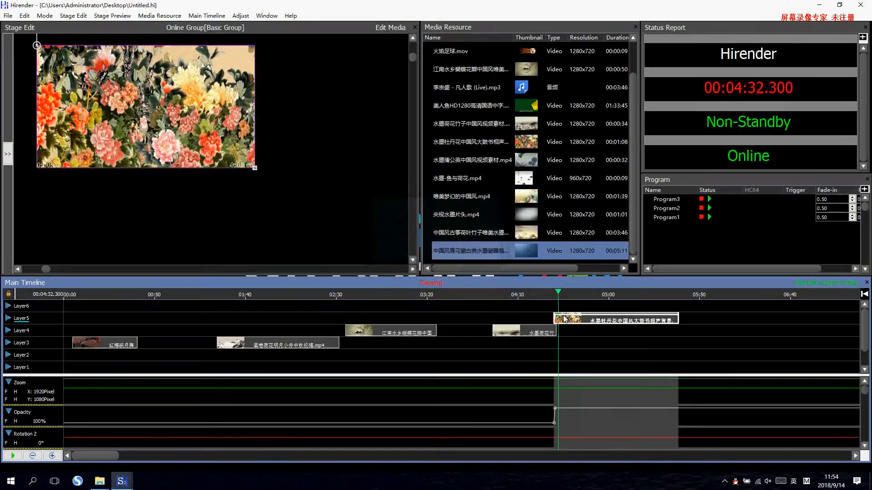
Step: Reapply the Fade In to the 水墨牡丹花 clip at its start and play the transition
click(554, 295)
click(241, 16)
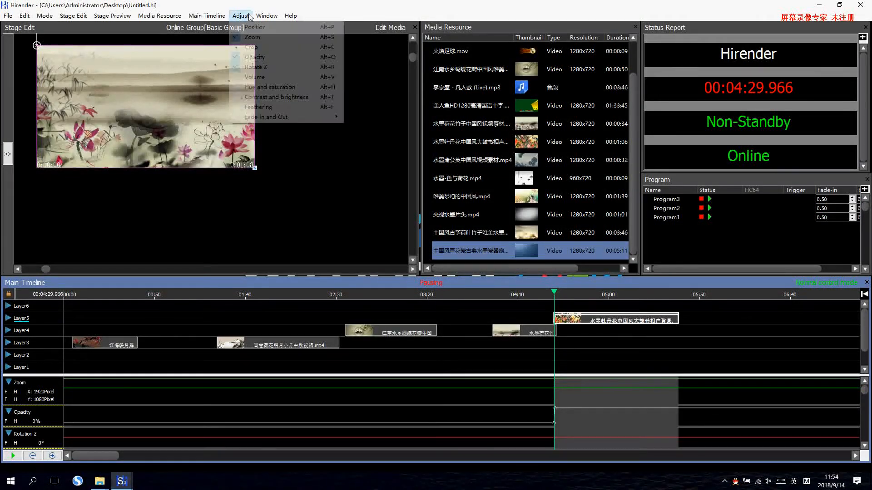
mouse_move(327, 117)
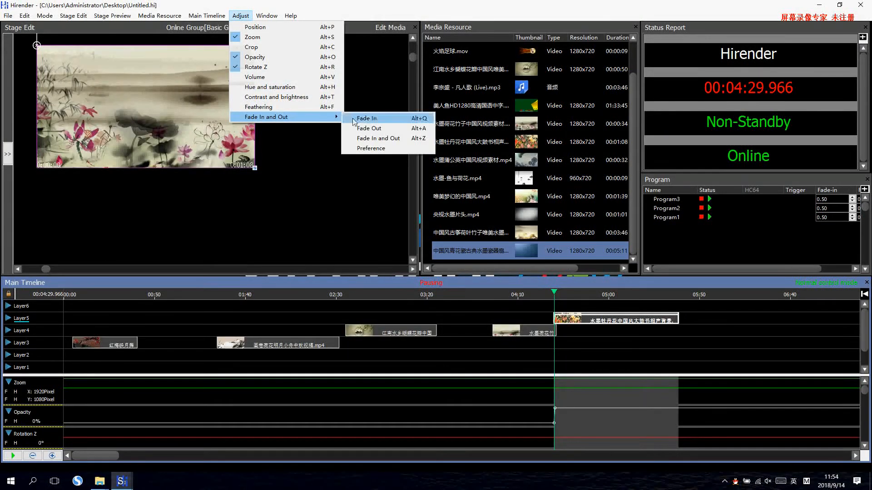
click(366, 119)
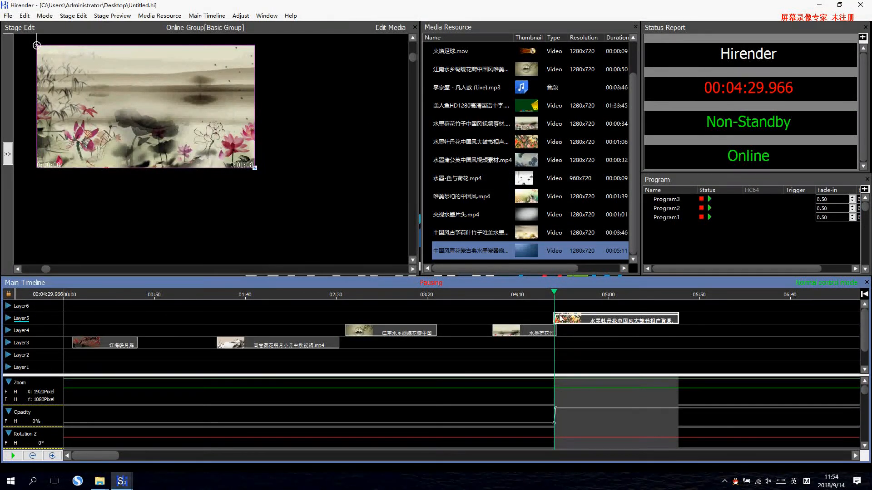
key(space)
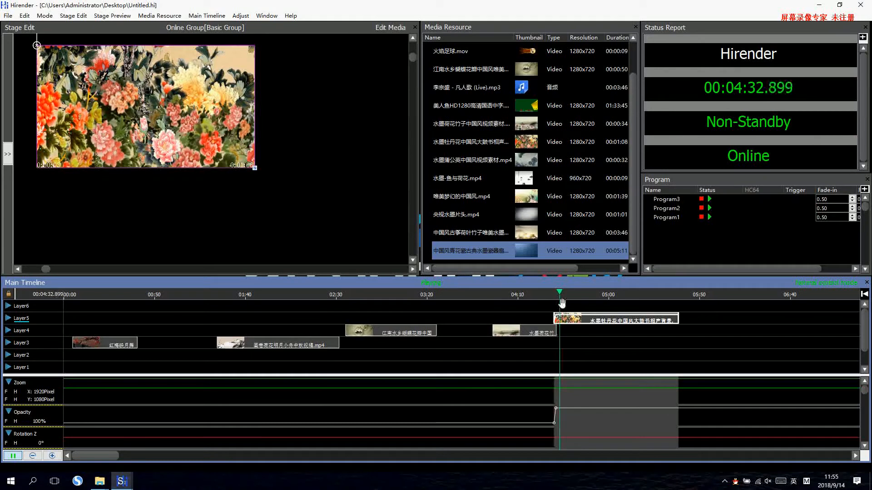
key(space)
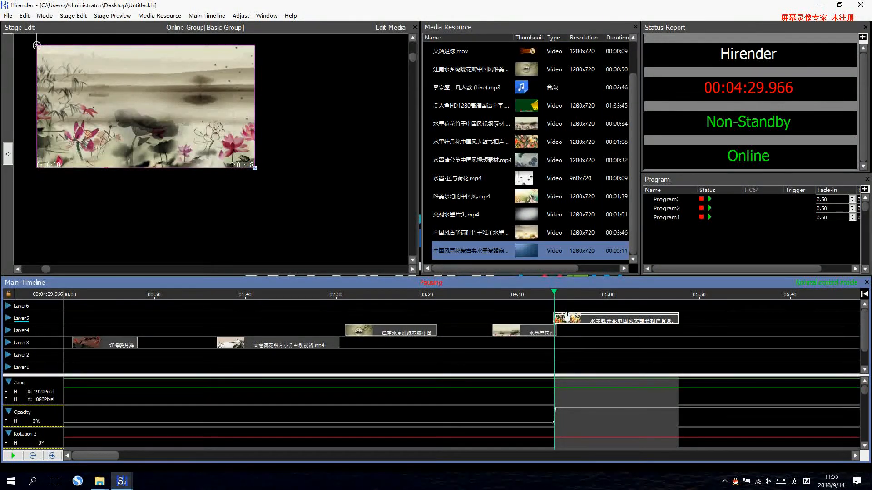
Step: Add Rotation Z keyframes to the 红梅映月 clip on Layer3 at 0:00:05.750 and 0:00:10.750
click(240, 16)
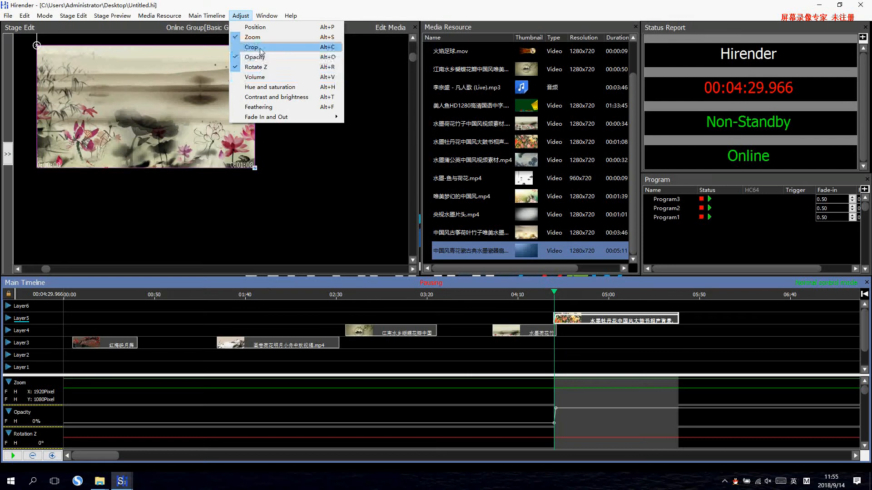
click(110, 341)
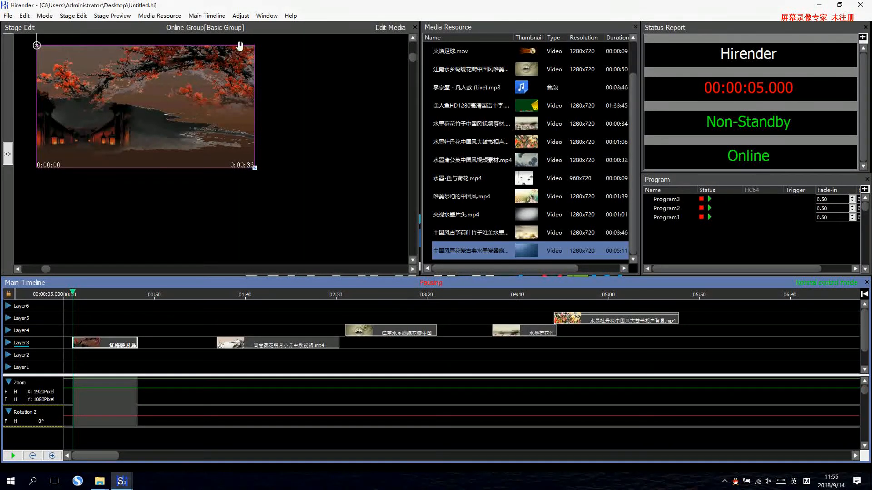
click(241, 15)
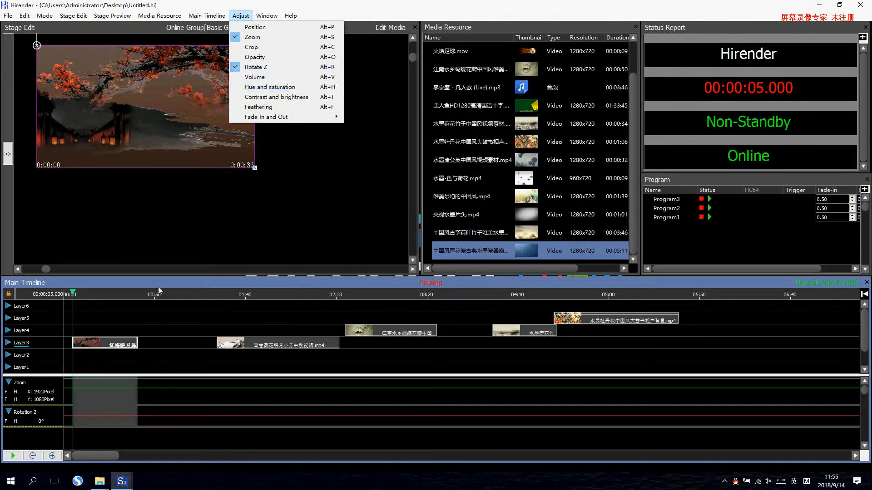
click(75, 417)
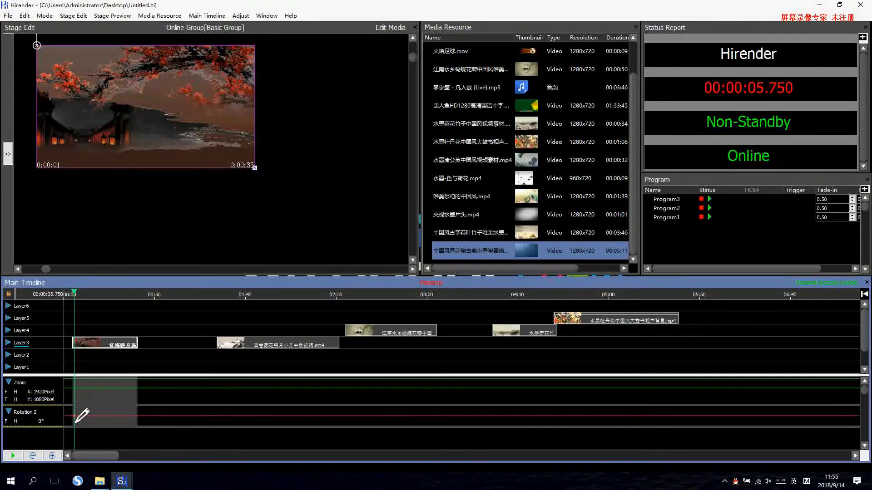
click(84, 421)
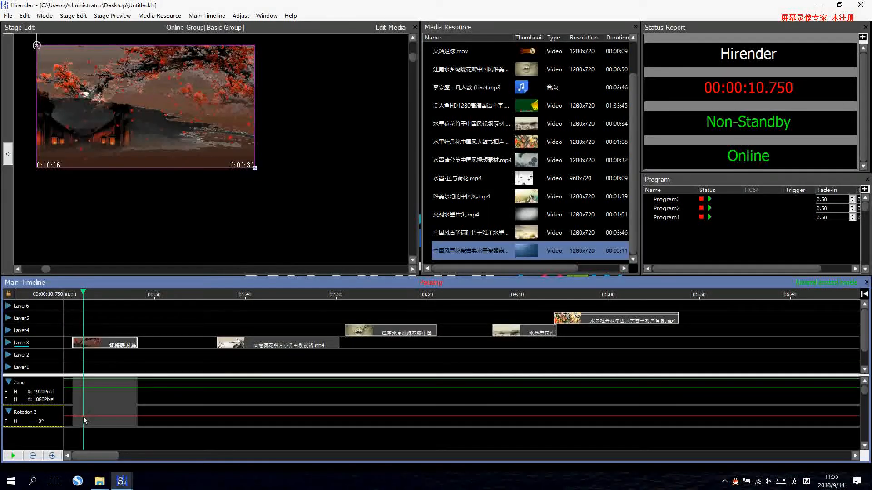
Step: Set the angle of the 红梅映月 clip's Rotation Z keyframe at 0:00:10.750 to 360
double_click(83, 416)
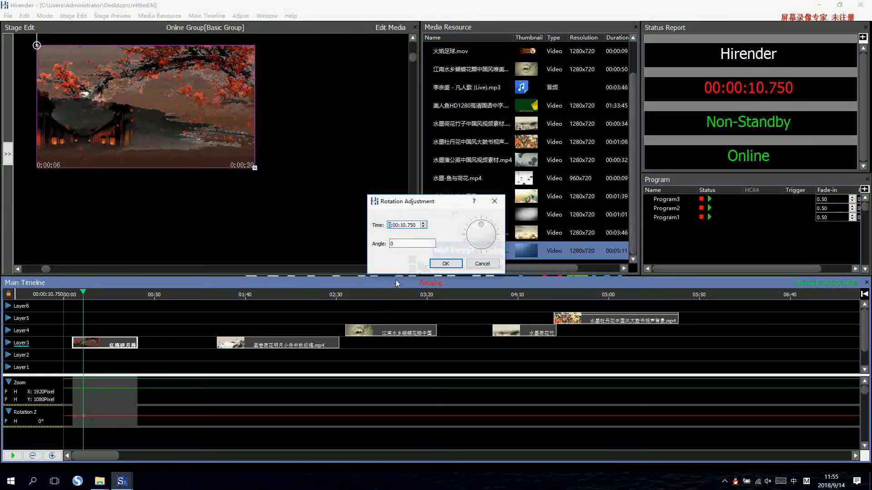
drag(395, 244, 384, 244)
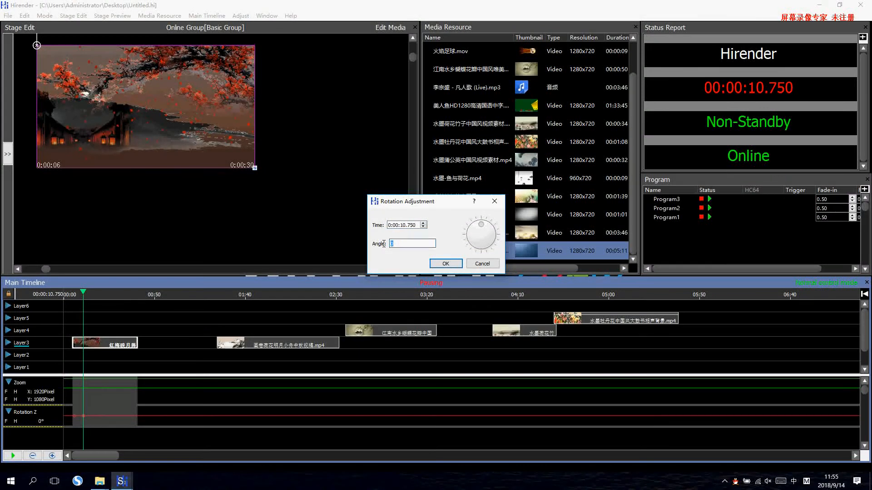
text(60)
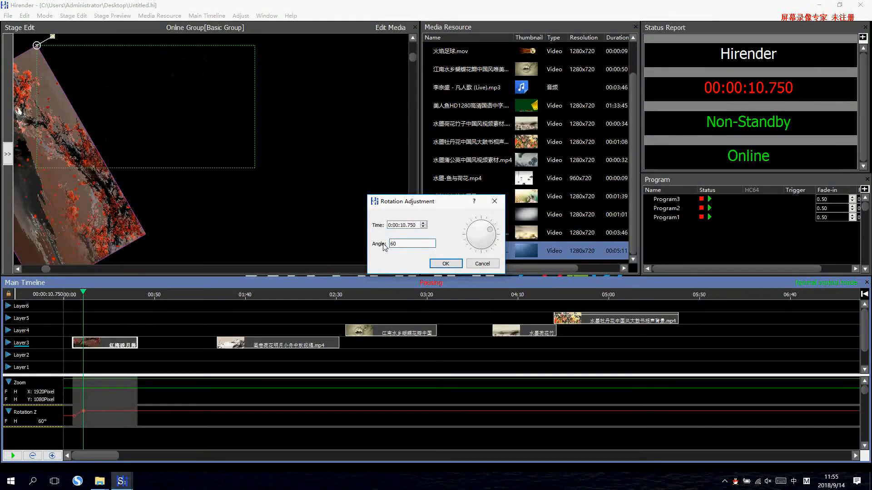
key(BackSpace)
key(BackSpace)
text(360)
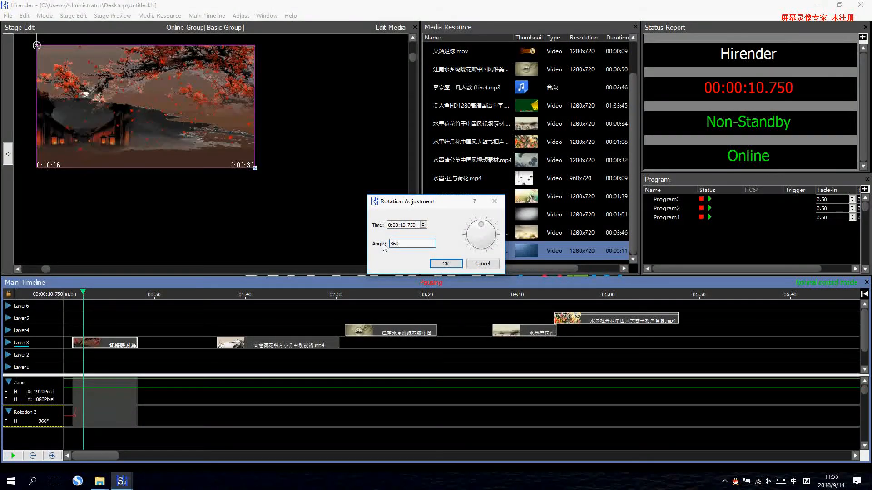
click(446, 266)
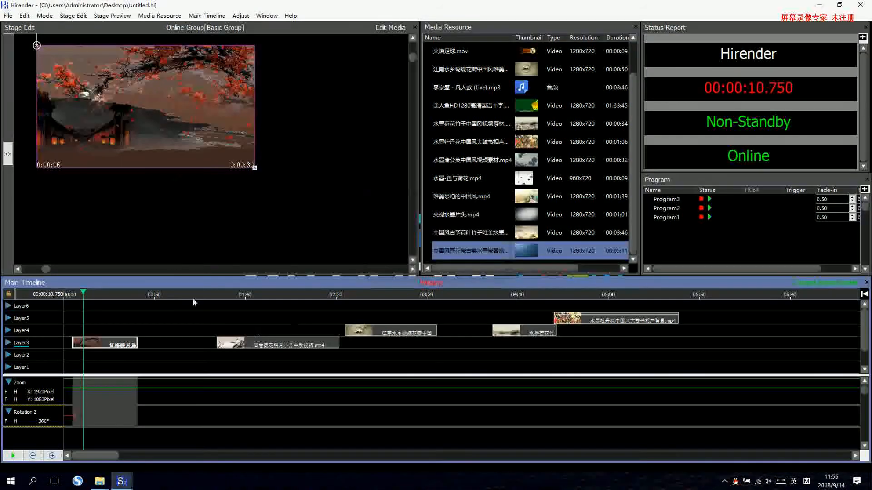
Step: Shift the 红梅映月 clip on the stage to about X 468, Y 324 and play its rotation from the clip's start
drag(154, 139, 184, 164)
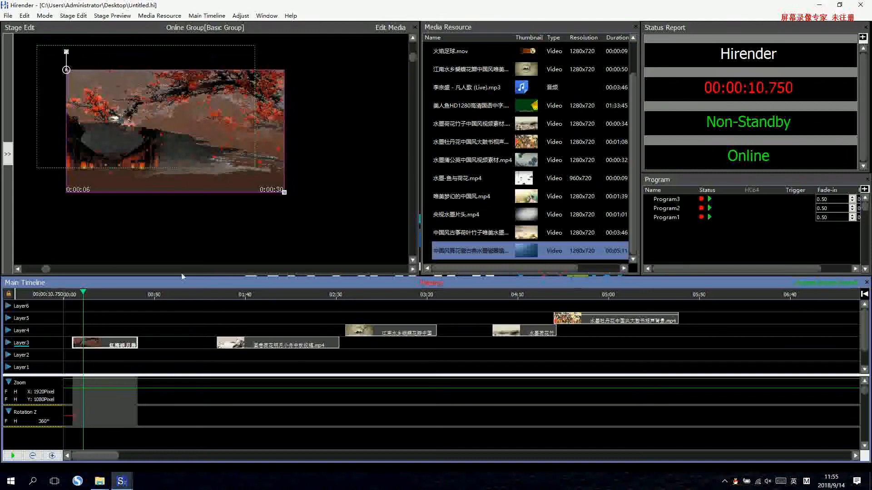
double_click(83, 348)
key(space)
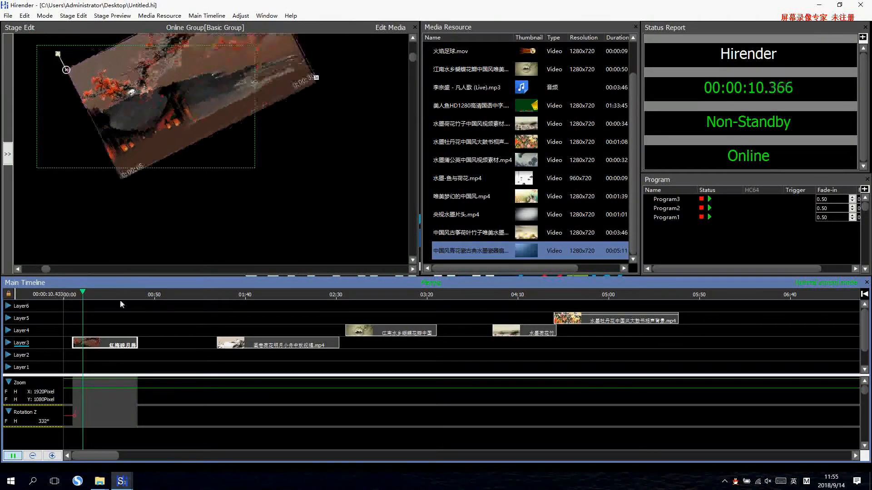
Step: Set the 红梅映月 clip's anchor position to Center and realign the image with the stage outline
double_click(109, 341)
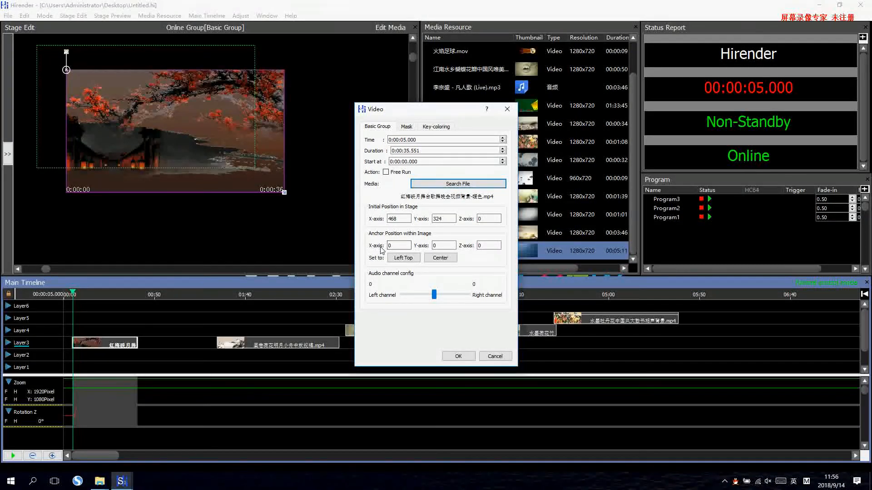
click(439, 260)
click(459, 356)
drag(110, 94, 189, 132)
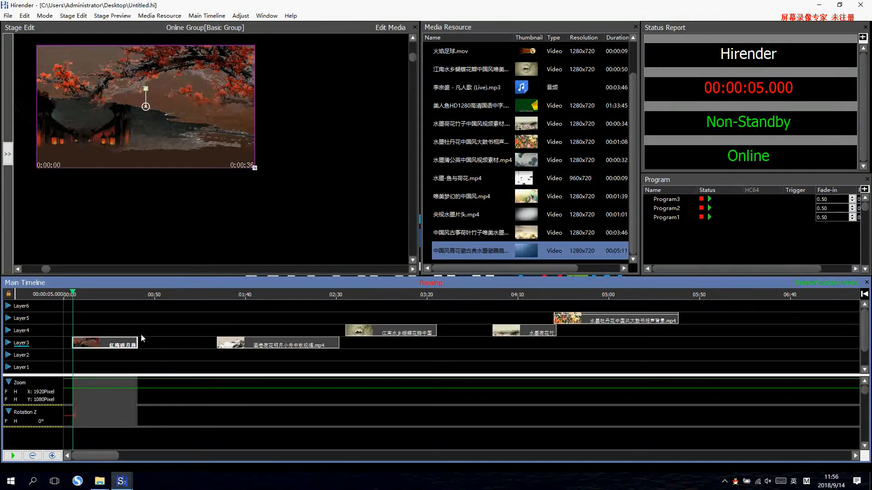
Step: Play the 红梅映月 clip's rotation around its centered anchor, then stop playback
key(space)
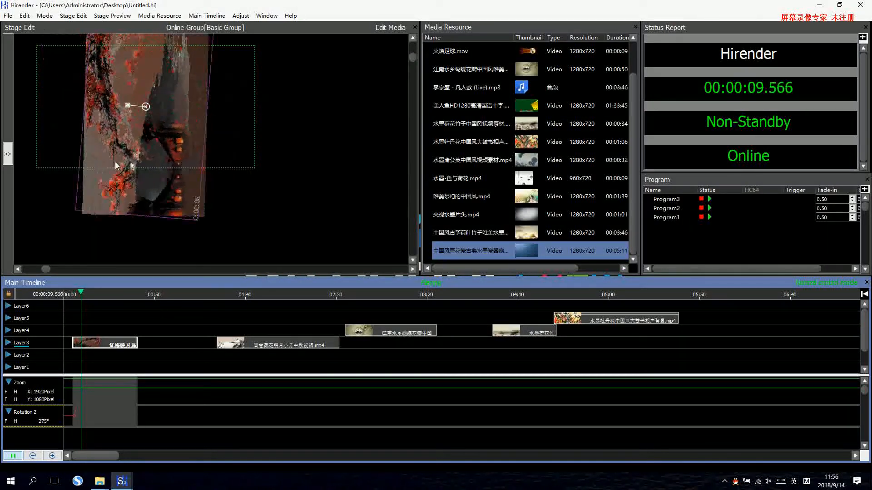
key(space)
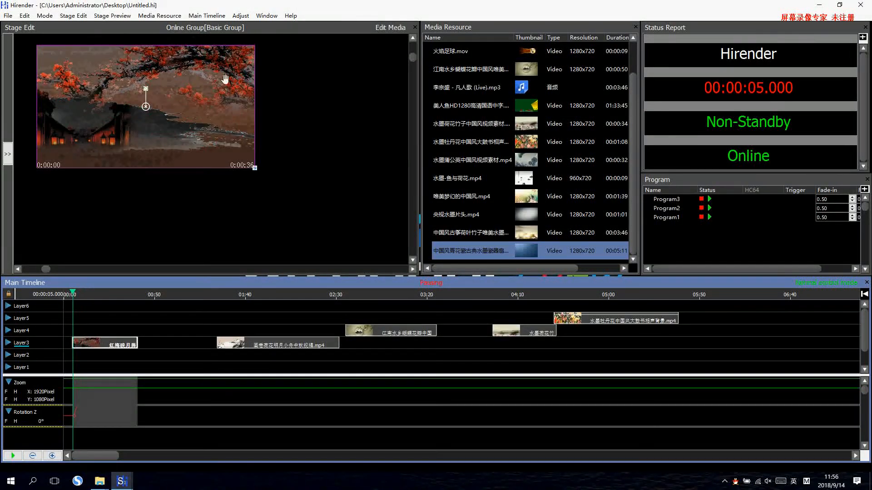
Step: Review the available adjustment types and compare the keyframe tracks of the clips on Layer3 and Layer4
click(241, 16)
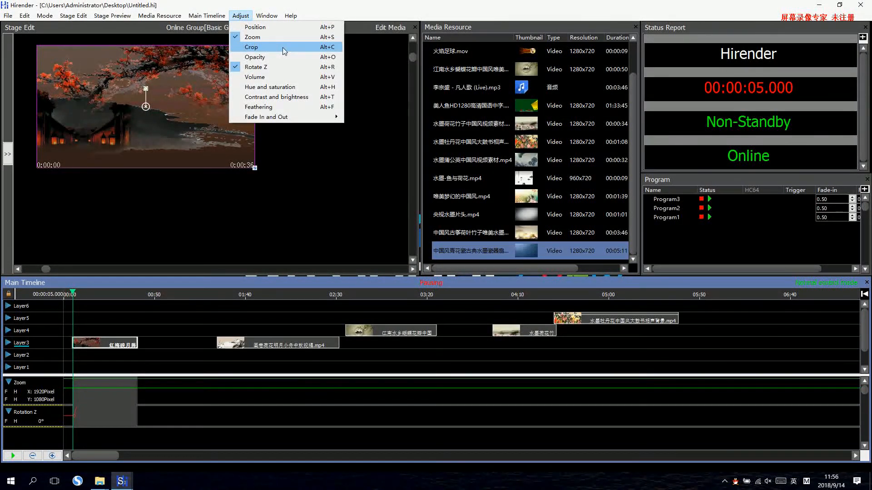
click(240, 341)
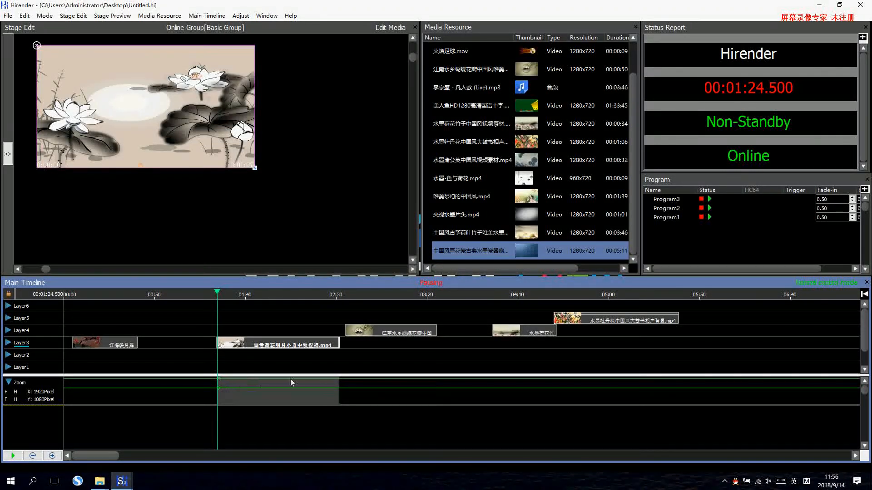
click(397, 334)
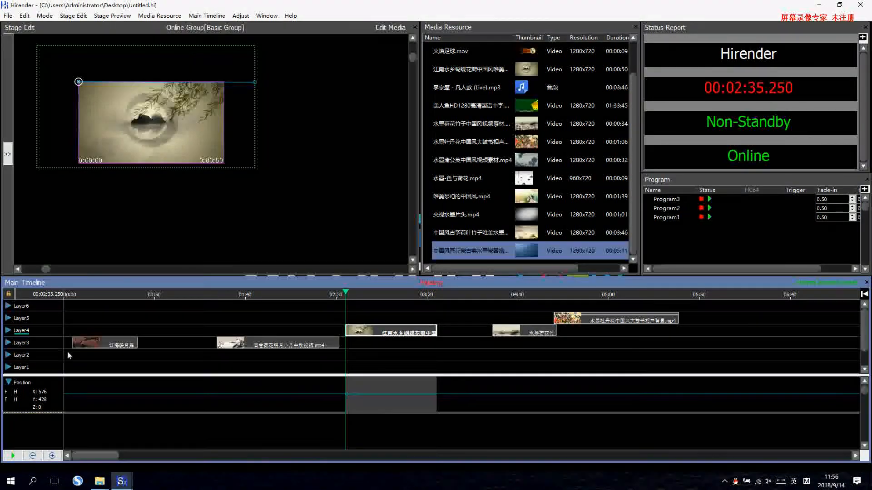
click(98, 346)
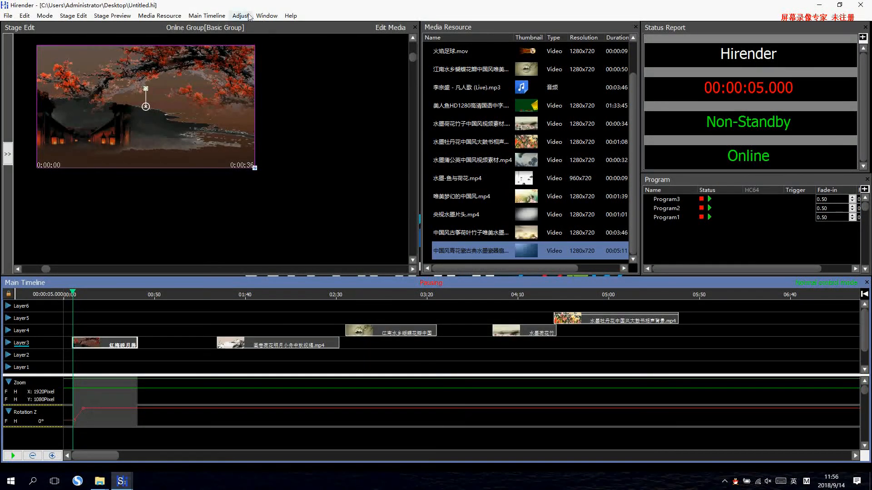
click(247, 17)
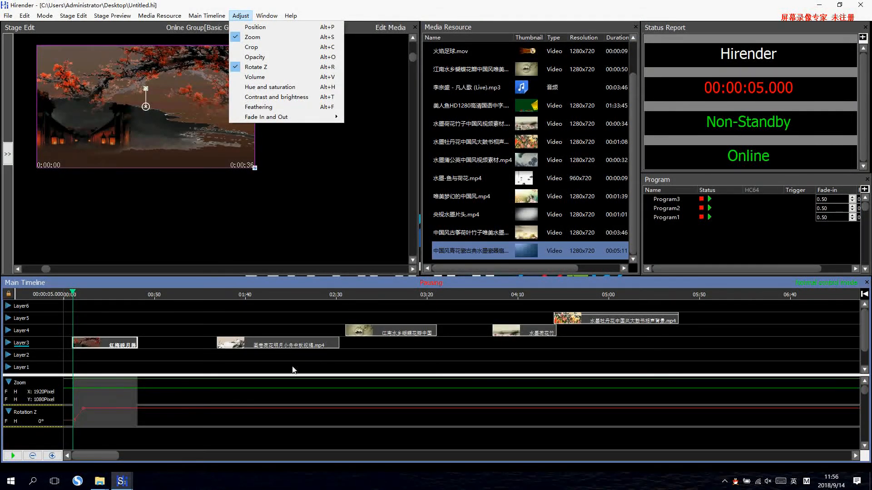
Step: Move the 荷花明月 clip on Layer3 to start at 0:01:21.750 and check the scaling of its Zoom keyframe at 0:01:22.500
click(261, 348)
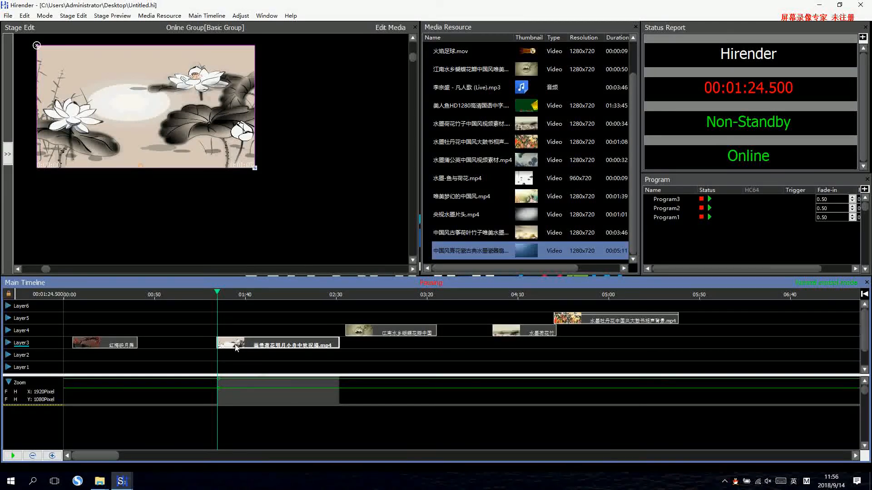
drag(235, 348, 231, 347)
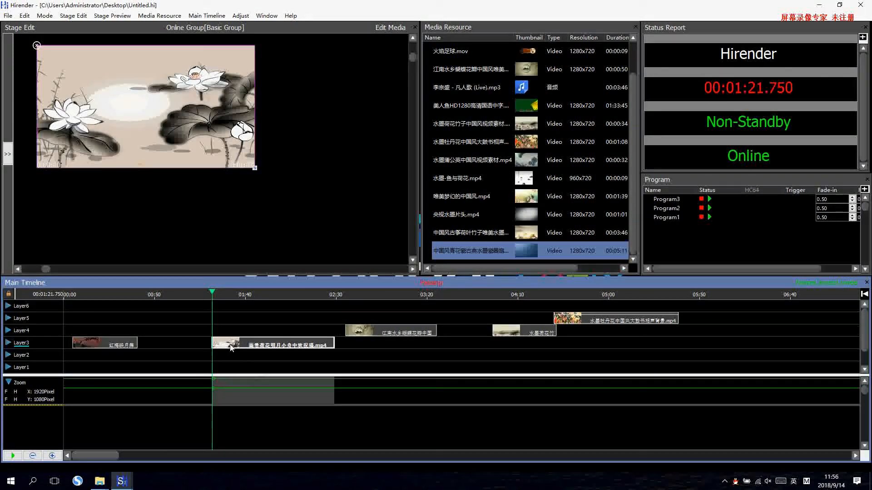
double_click(213, 380)
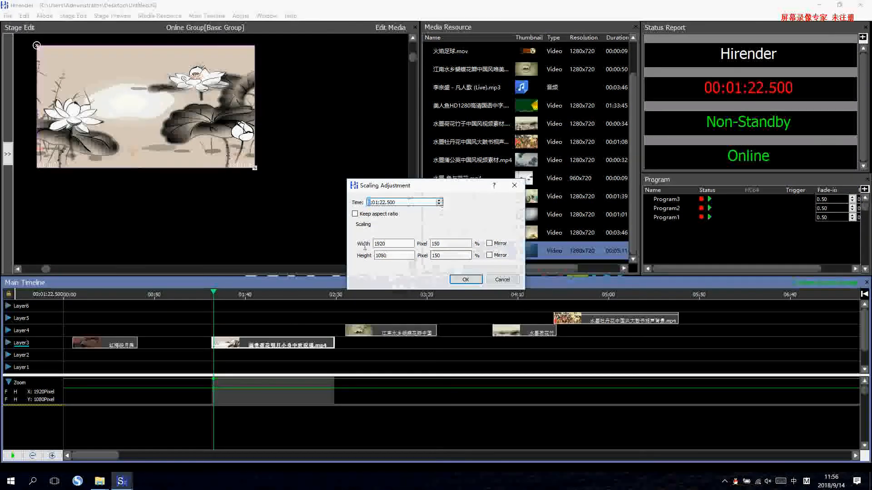
click(465, 278)
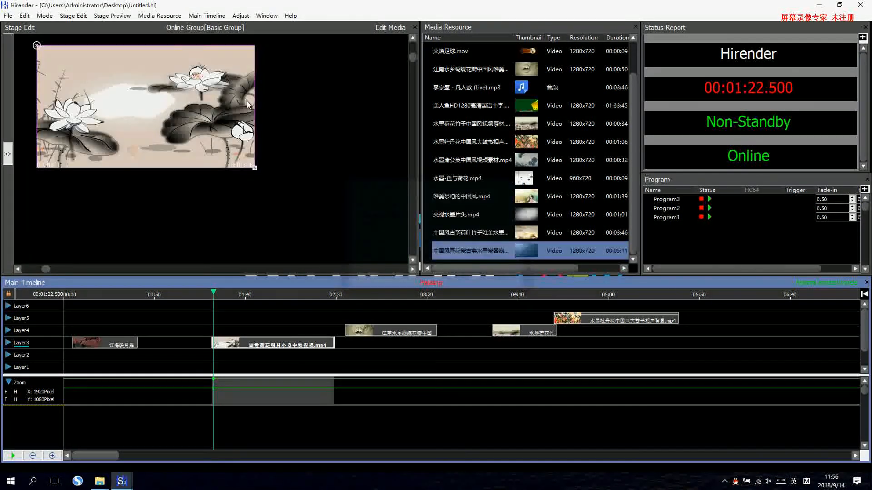
Step: Add a Zoom keyframe to the 荷花明月 clip at 0:01:52.000 and inspect its scaling settings without changing them
click(242, 17)
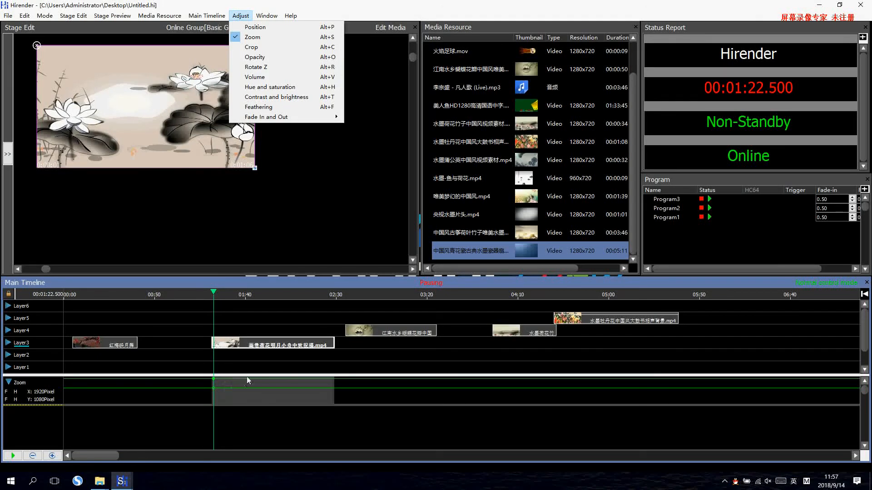
double_click(267, 384)
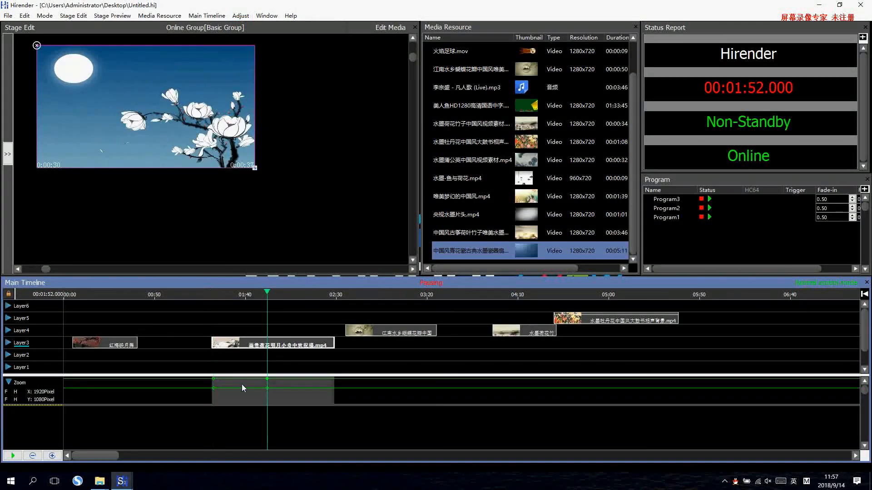
double_click(266, 380)
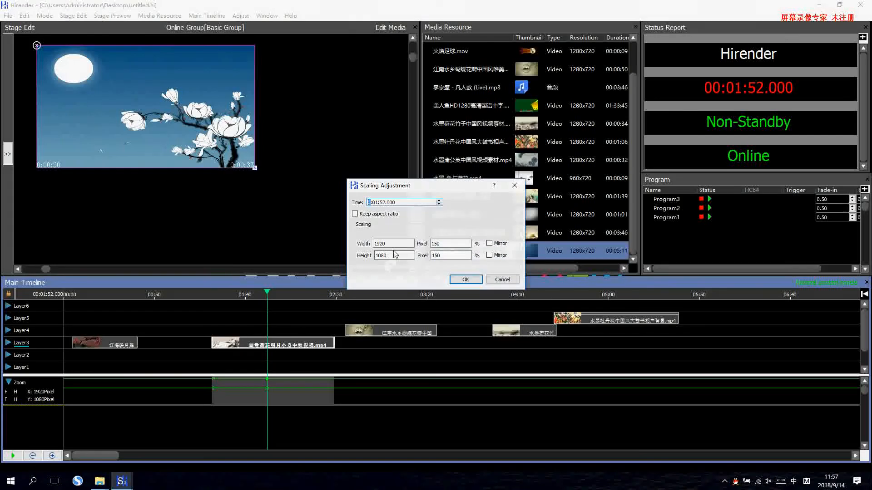
click(502, 278)
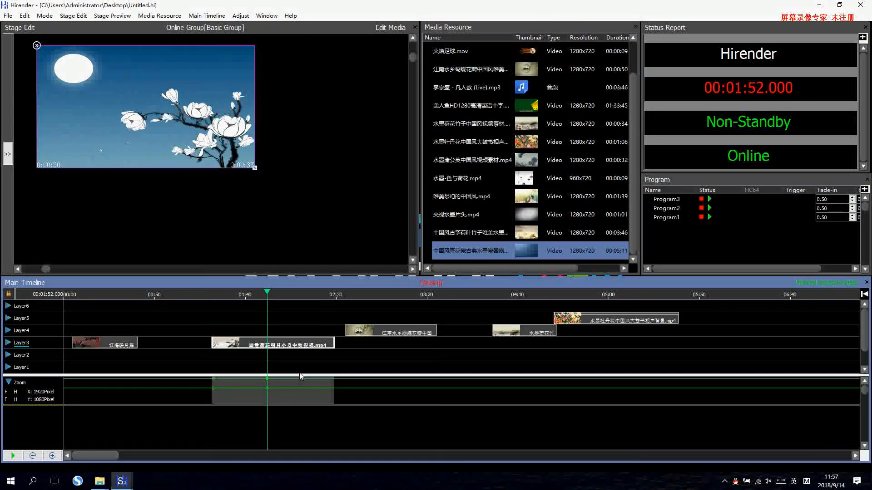